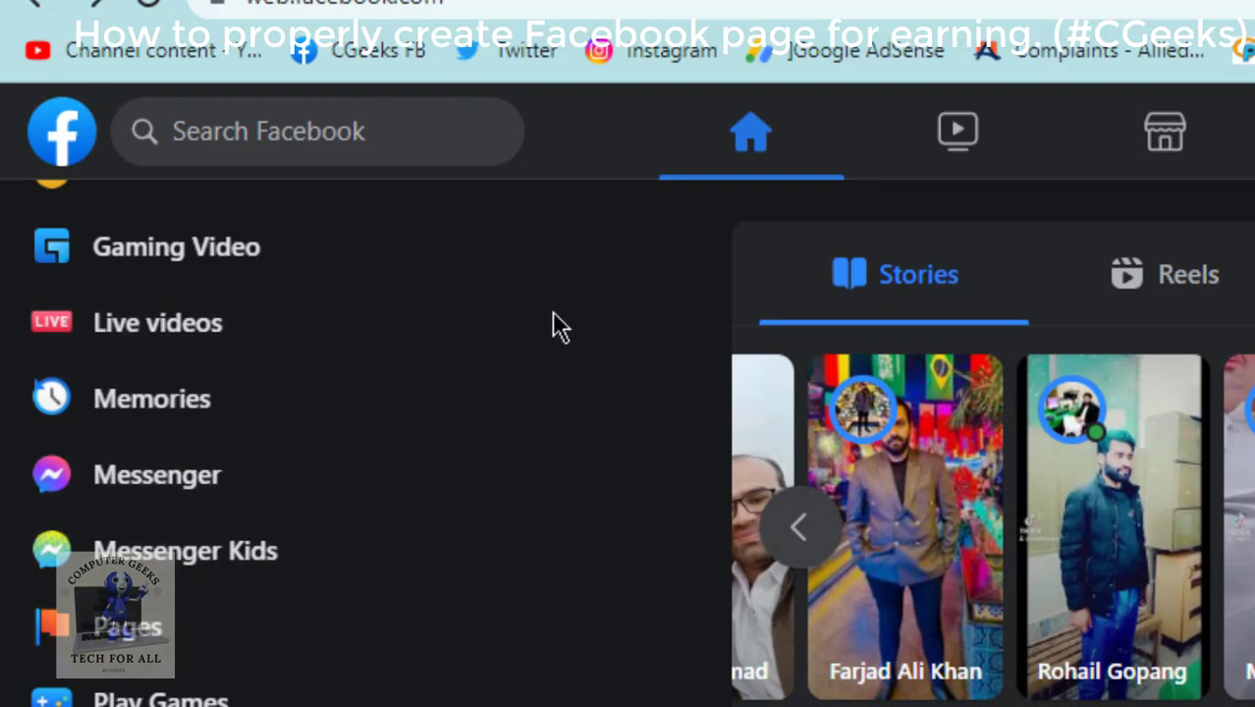
# From the Pages sidebar, start creating a new Page and place the cursor in Page name.
pyautogui.click(115, 660)
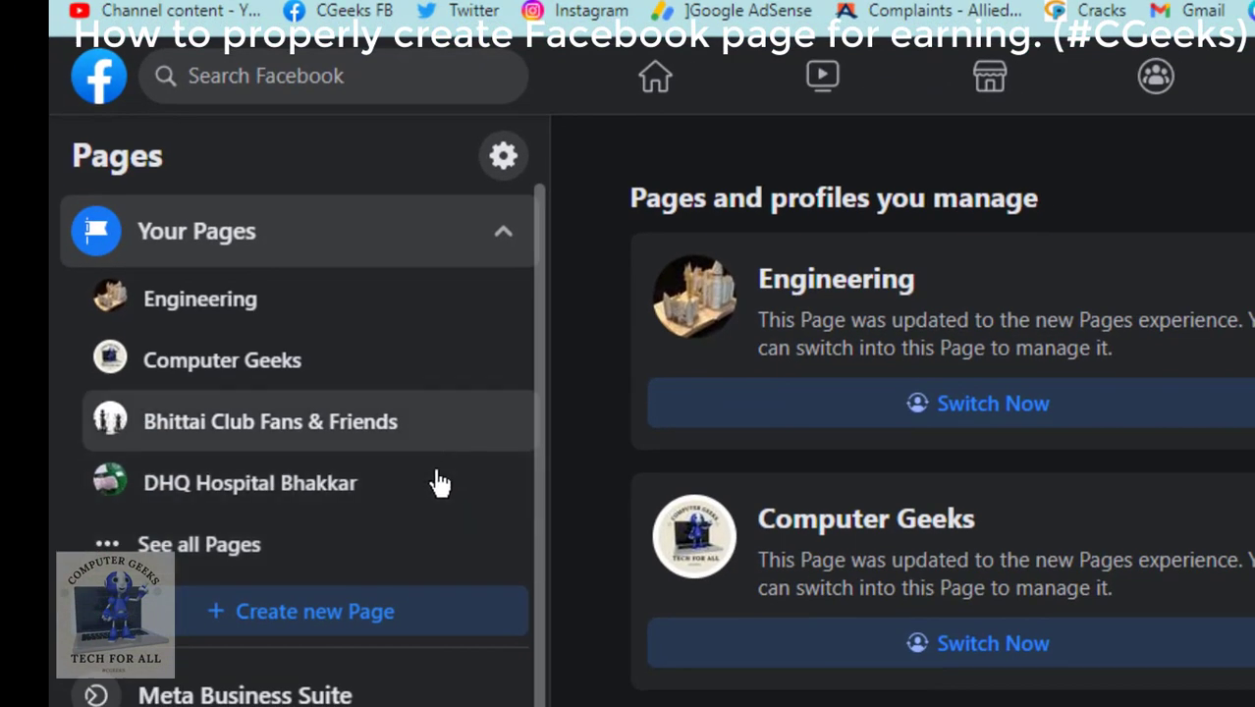
pyautogui.click(350, 629)
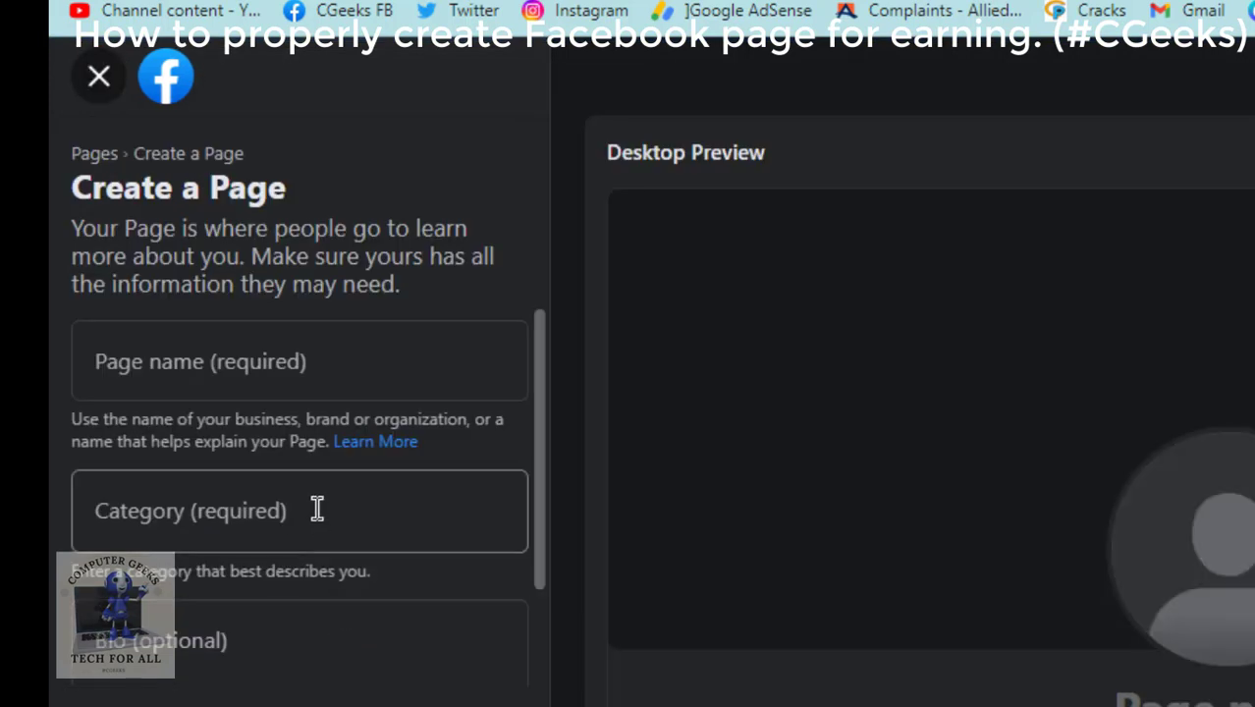
pyautogui.click(272, 369)
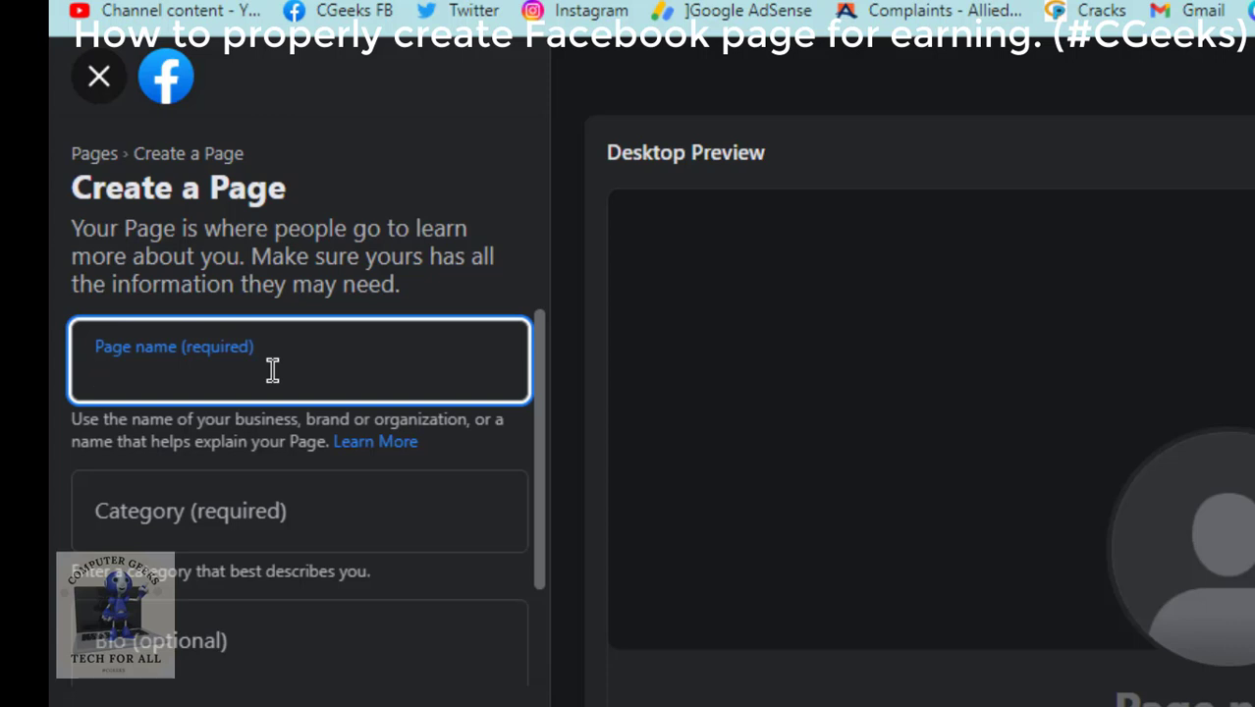
# Enter 'Health & Beauty' as the Page name and pick Health/beauty as the category.
pyautogui.write('Health')
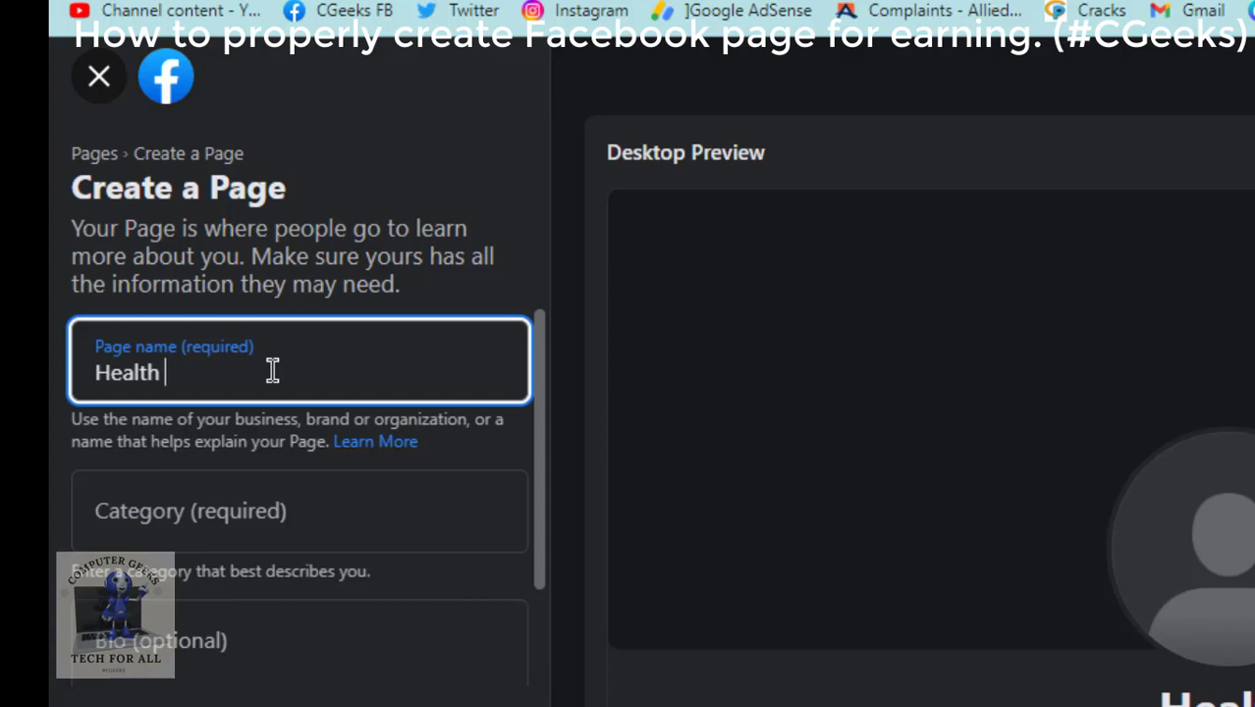
pyautogui.write(' &')
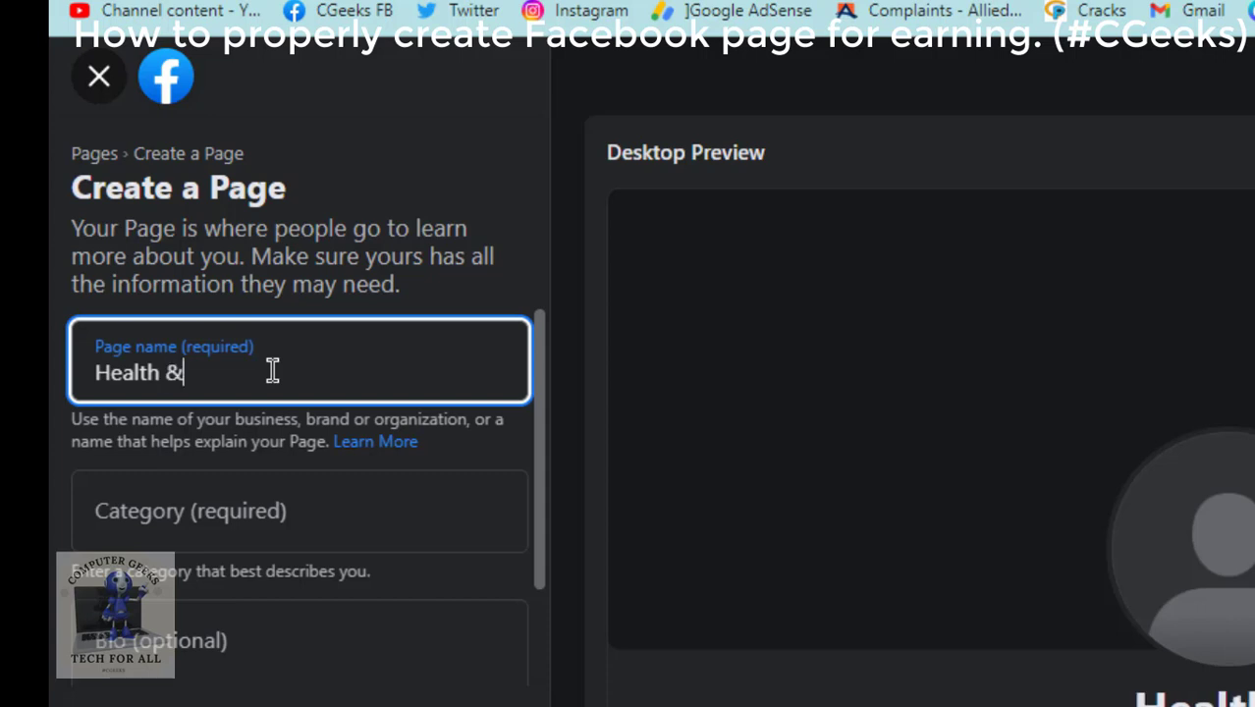
pyautogui.write(' Be')
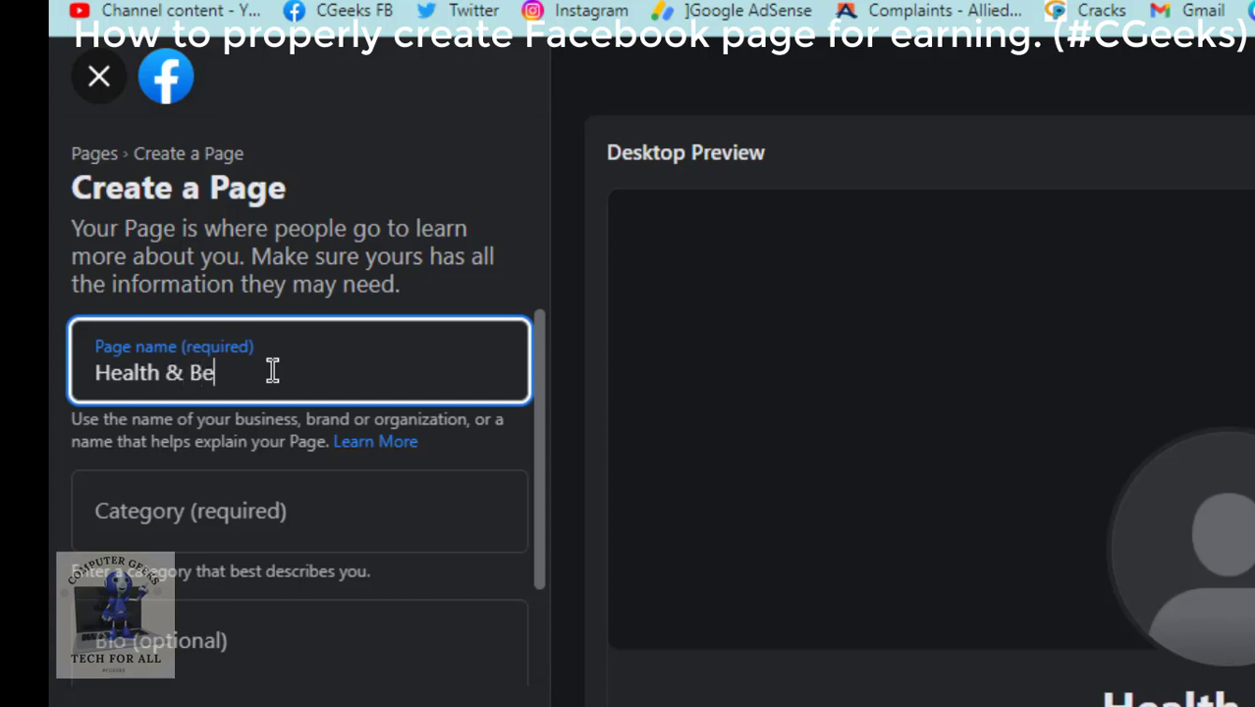
pyautogui.write('auty')
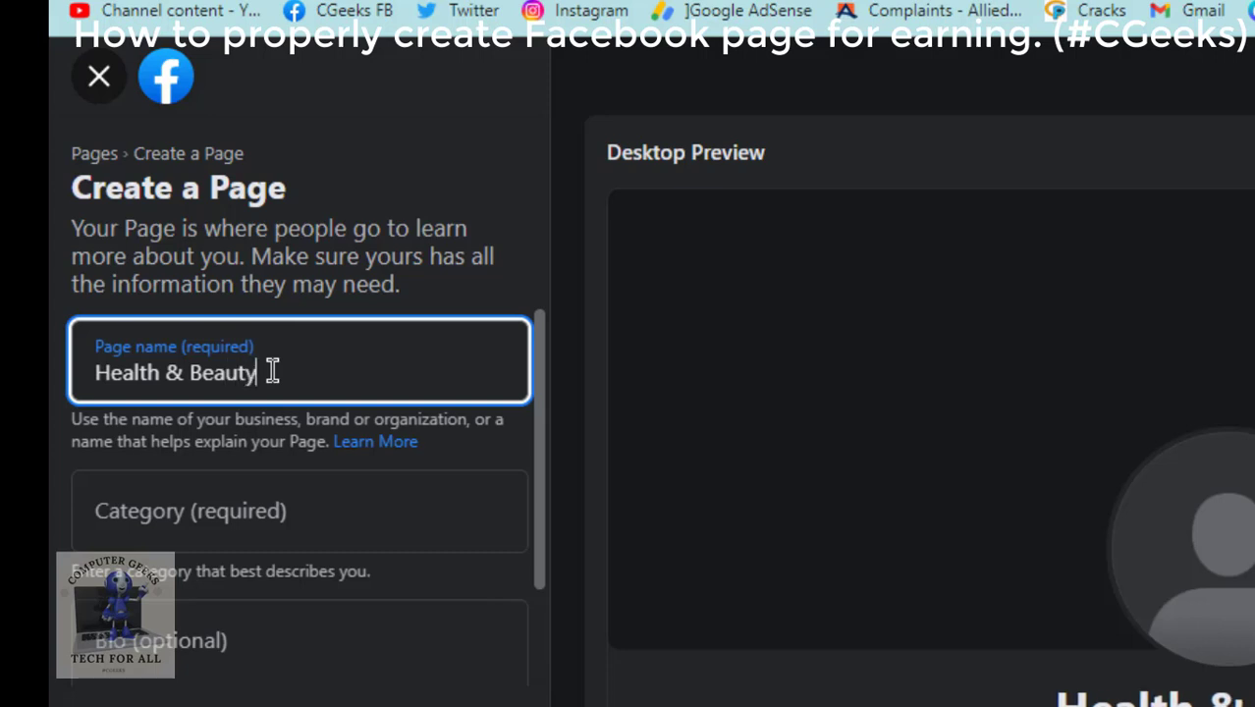
pyautogui.click(239, 518)
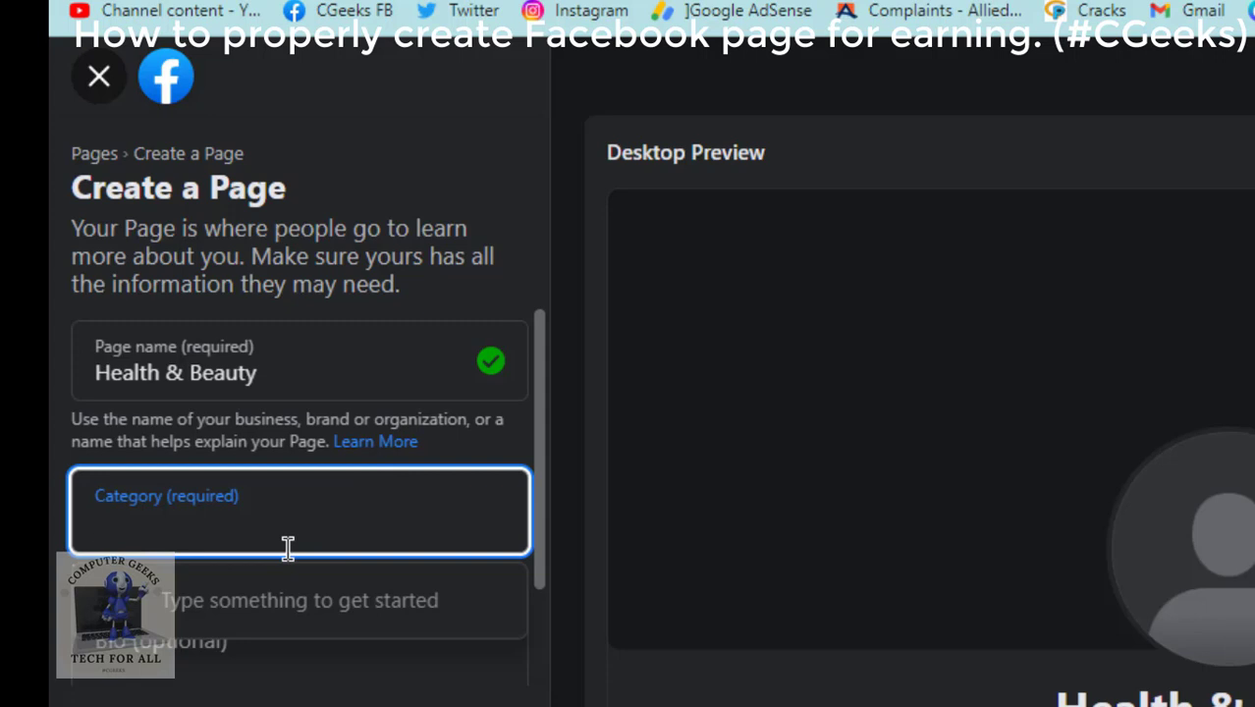
pyautogui.write('He')
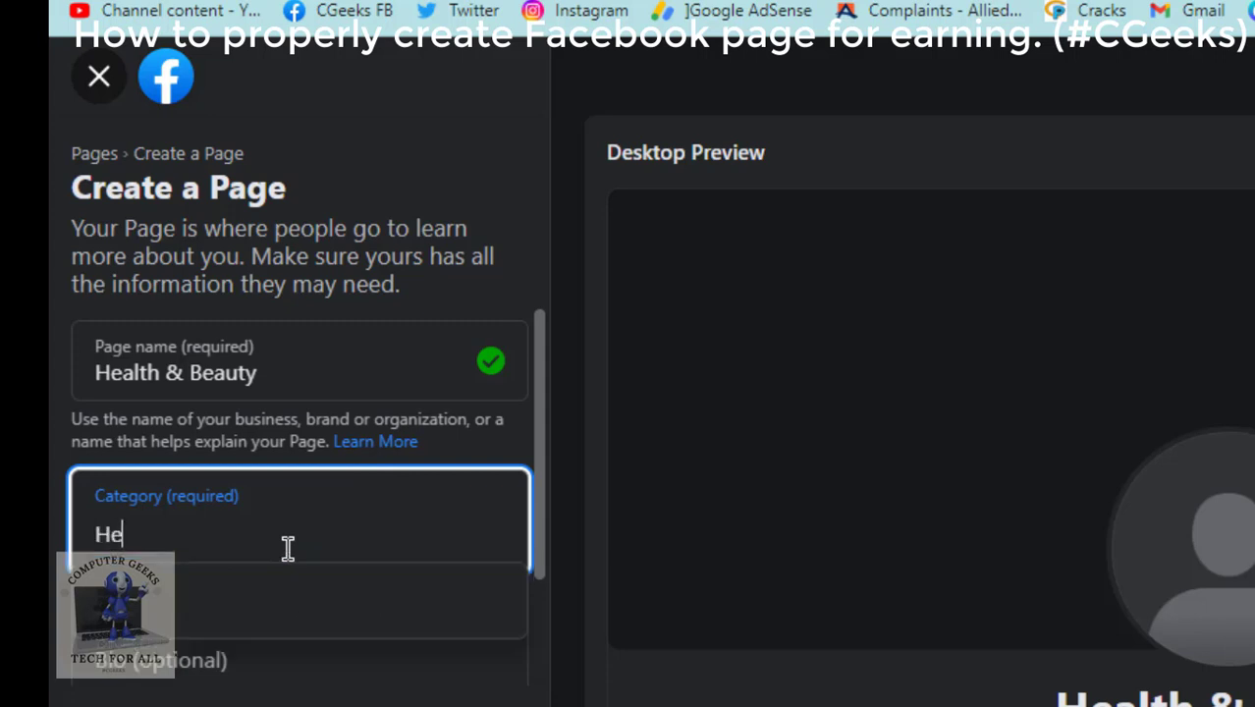
pyautogui.write('alth')
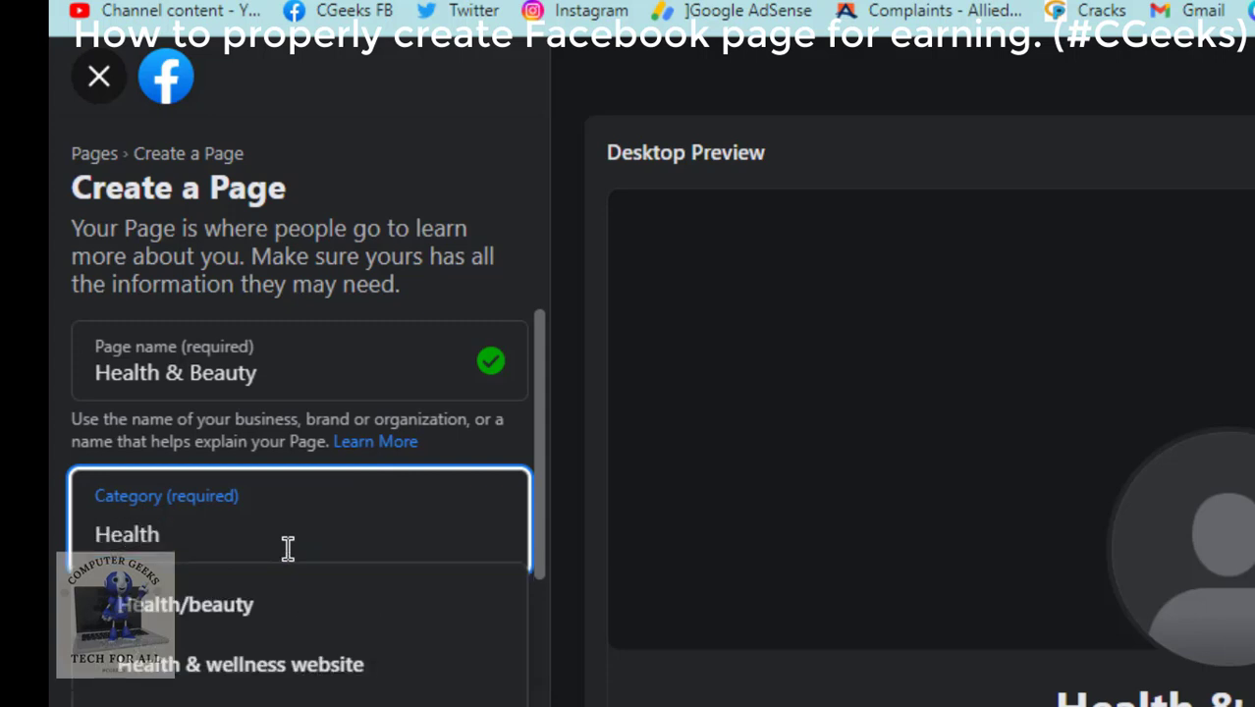
pyautogui.click(251, 609)
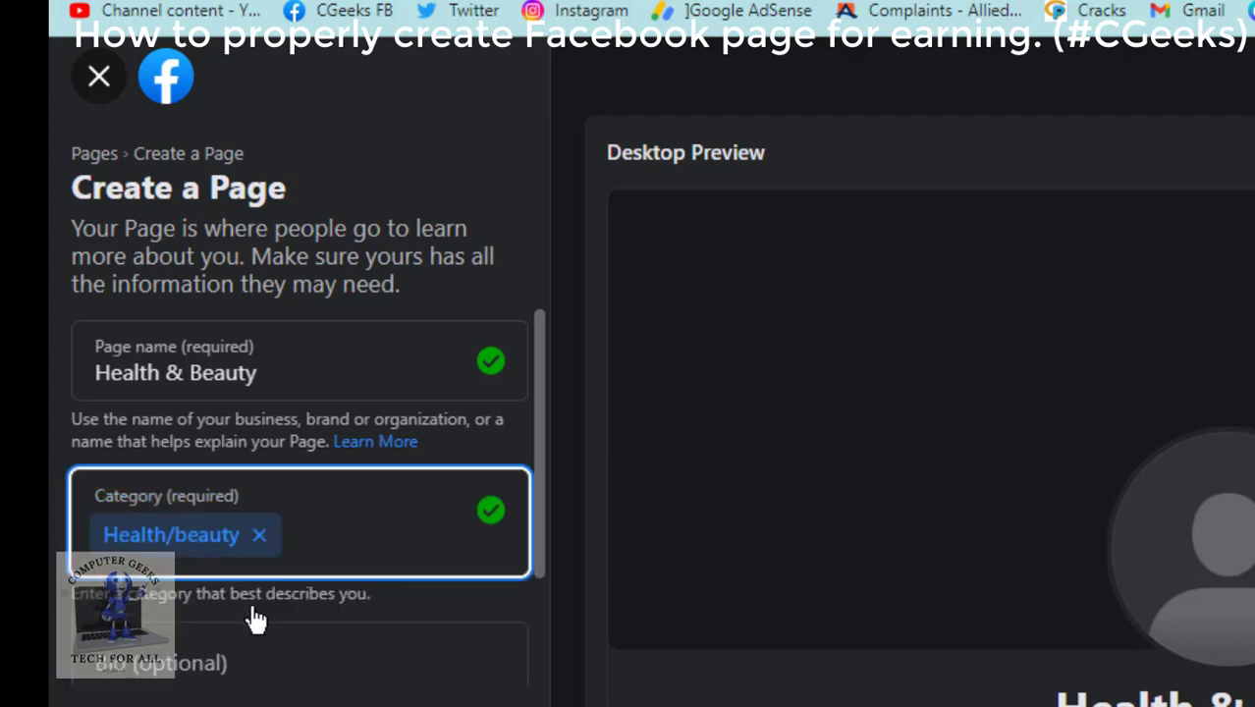
pyautogui.scroll(-2, 448, 597)
pyautogui.click(298, 578)
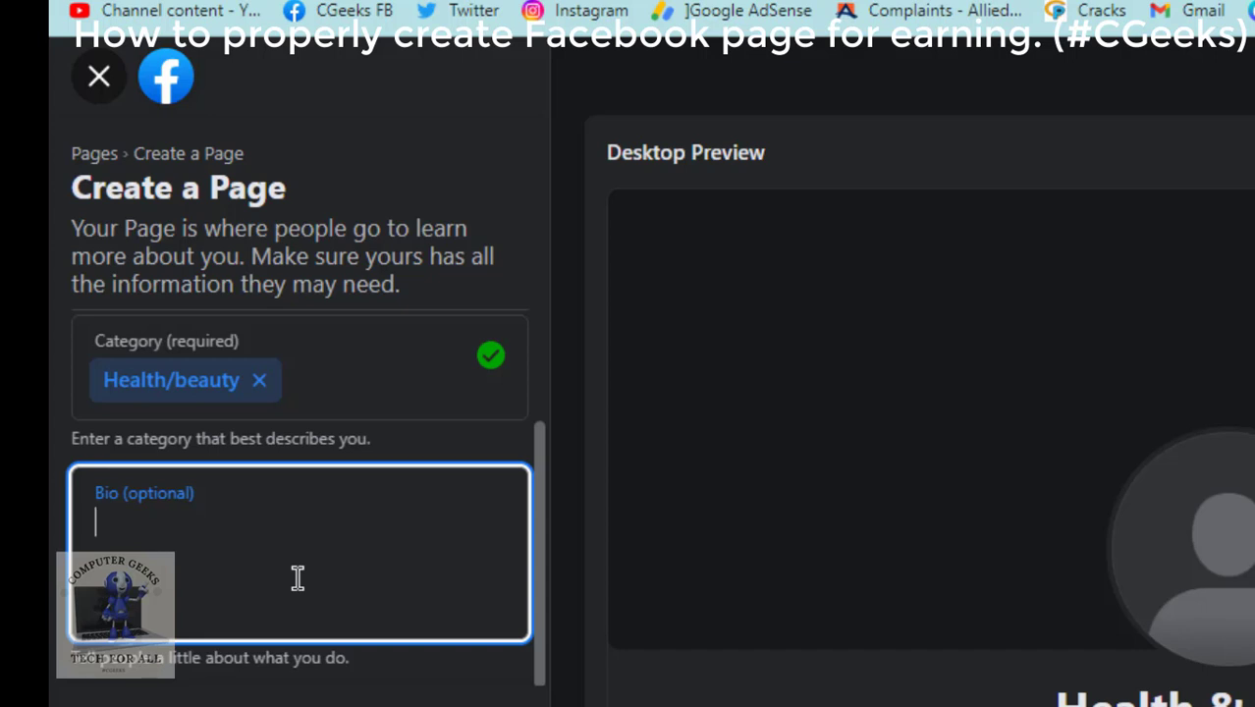
# Write the bio 'This page contains the tips and useful health and beauty related information for everyone.'.
pyautogui.write('This pa')
pyautogui.press('BackSpace')
pyautogui.write('a')
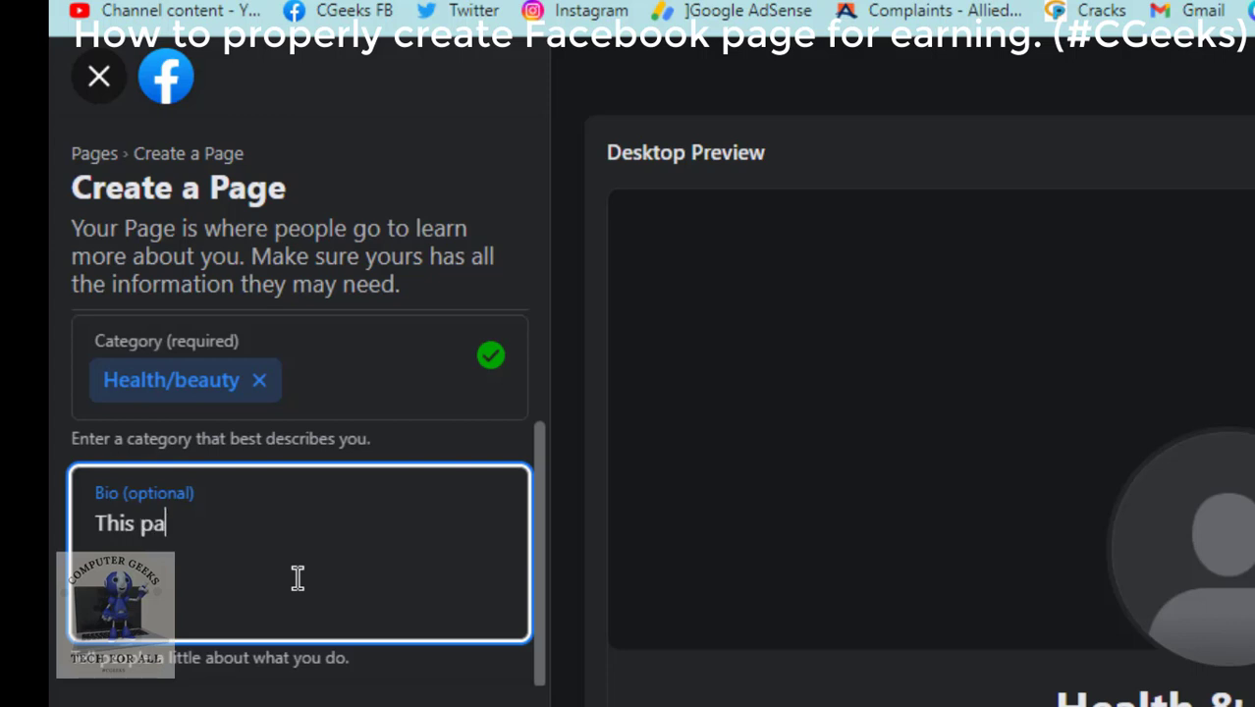
pyautogui.write('ge conta')
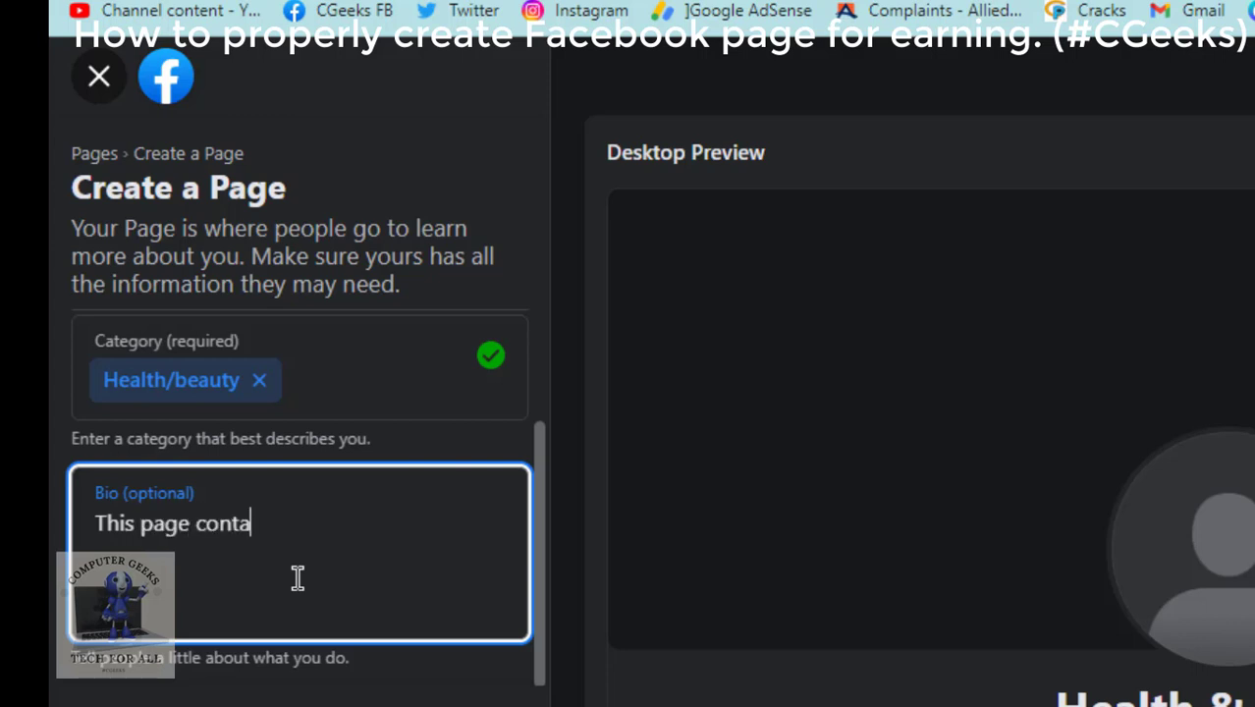
pyautogui.write('ins the')
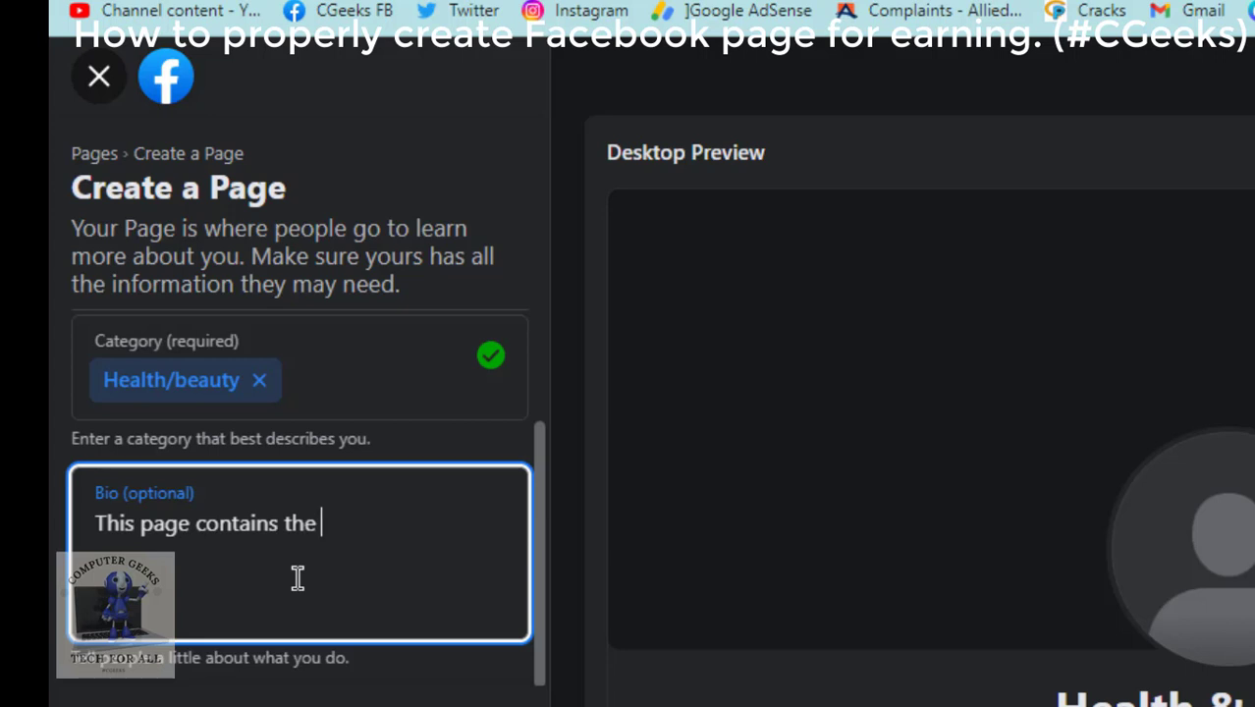
pyautogui.write(' tio')
pyautogui.press('BackSpace')
pyautogui.write('ps and useful ')
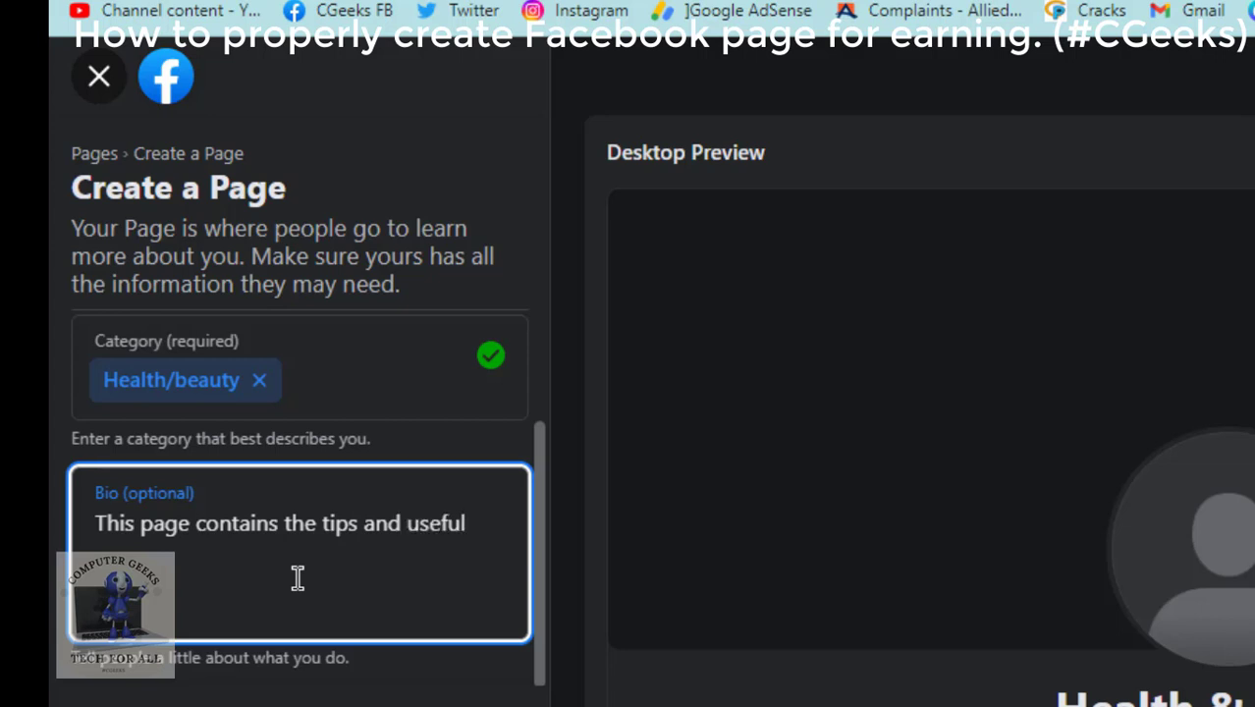
pyautogui.write('health and ')
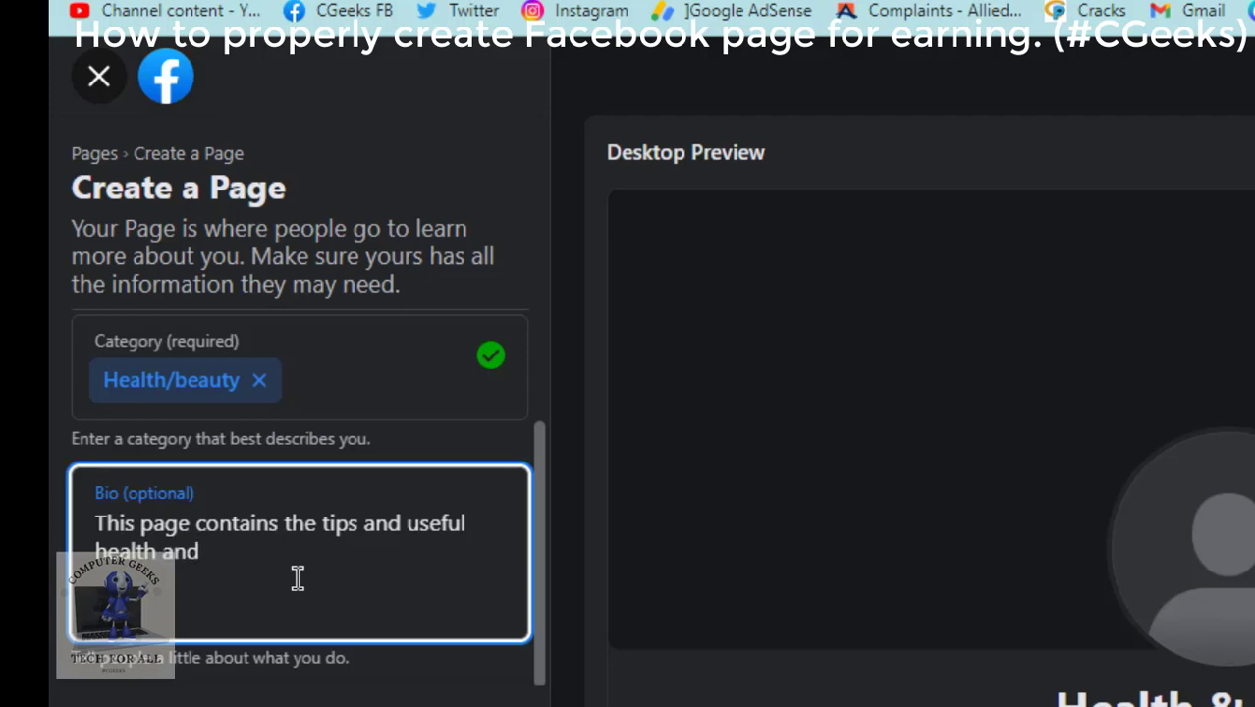
pyautogui.write('beauty')
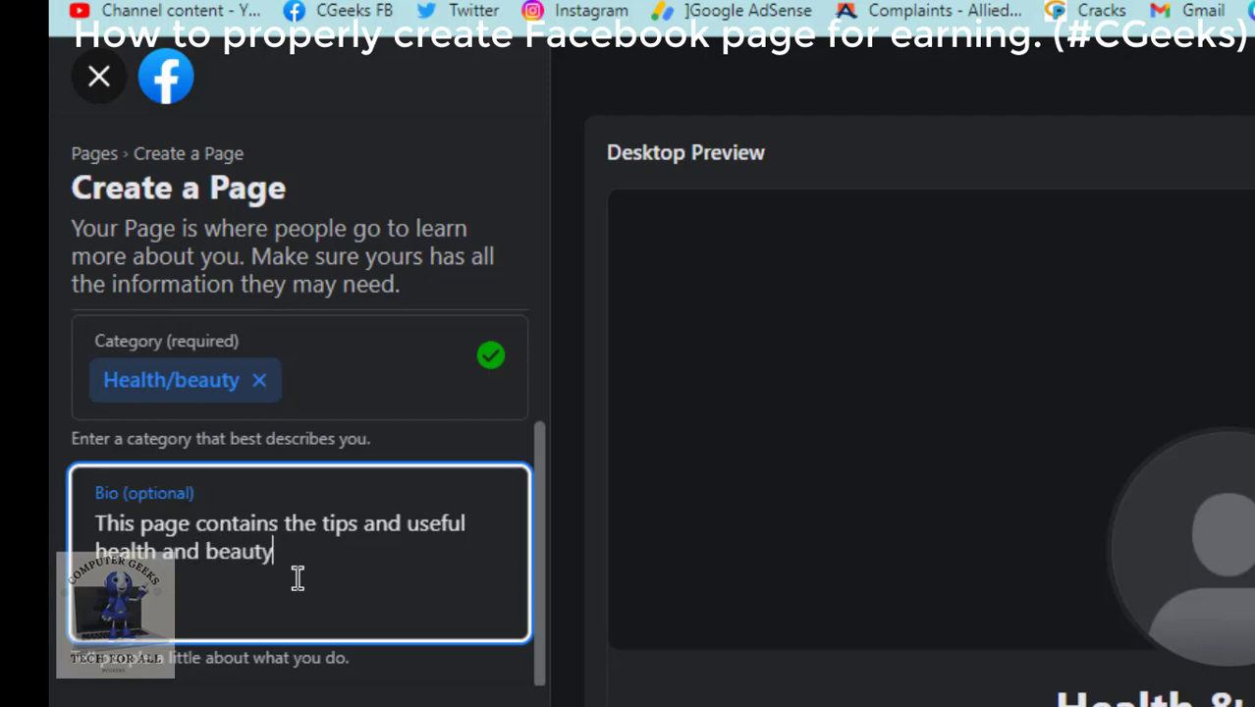
pyautogui.write(' related infro')
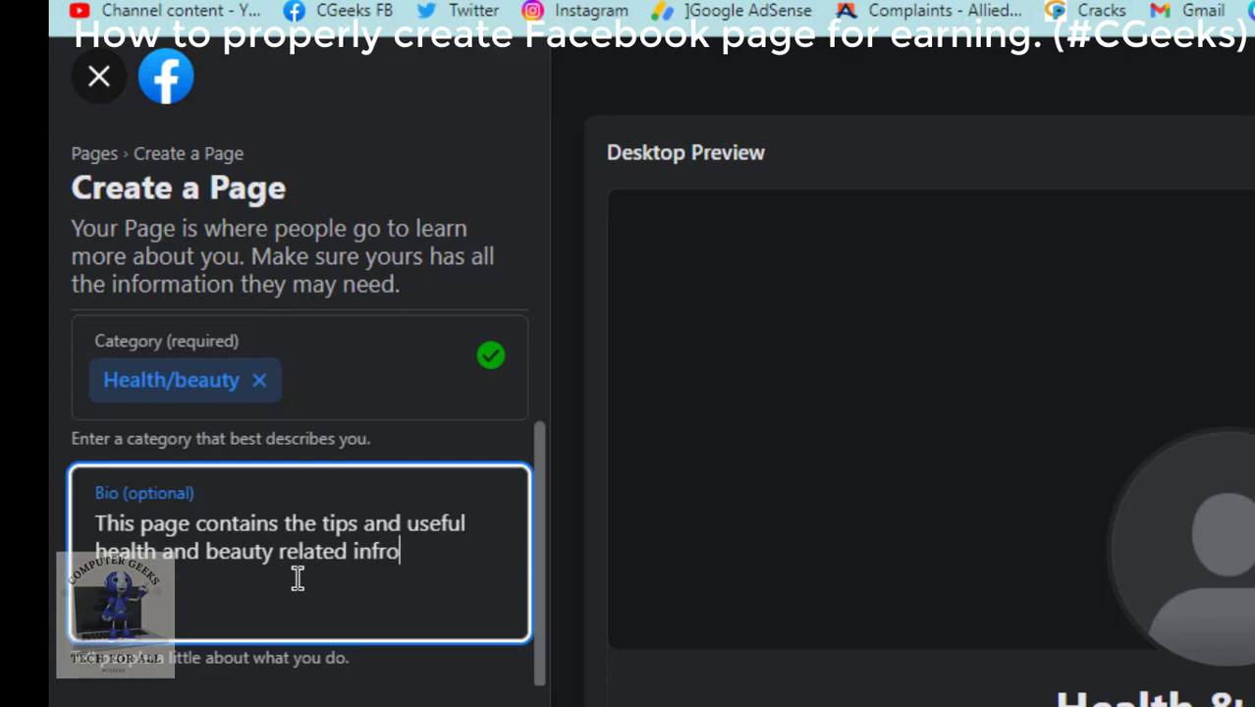
pyautogui.press('BackSpace')
pyautogui.press('BackSpace')
pyautogui.write('ormation')
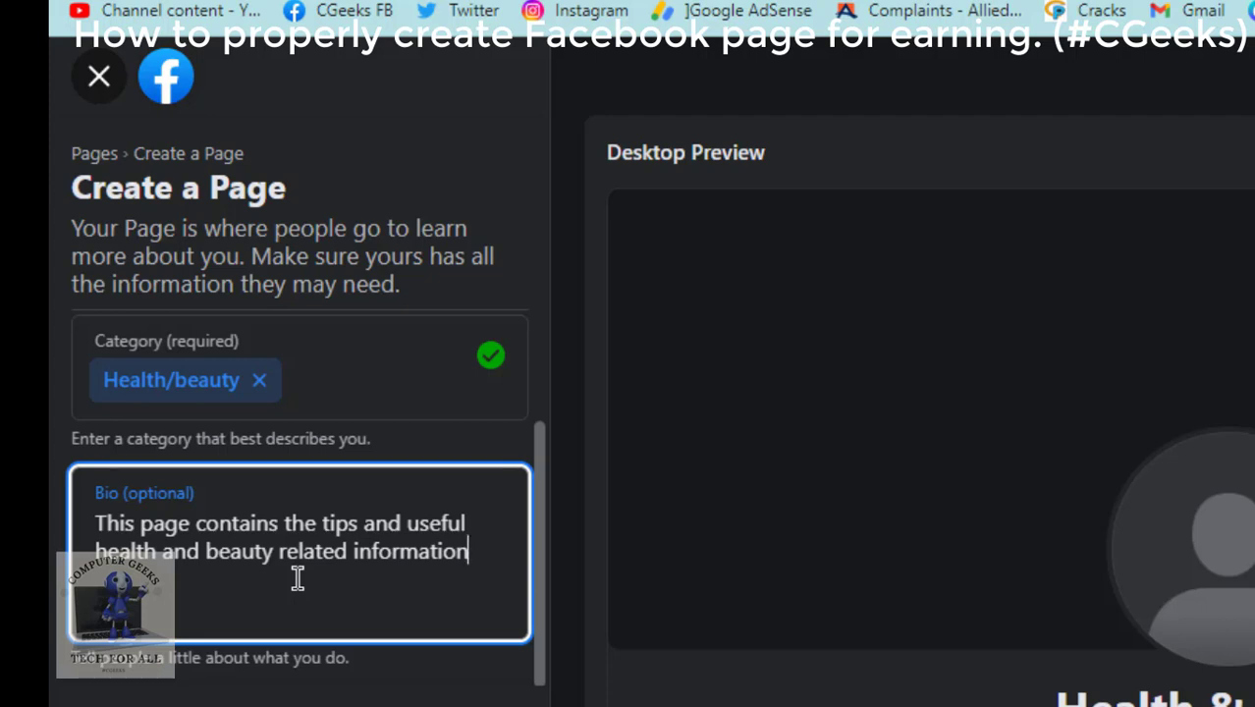
pyautogui.write(' for everyone')
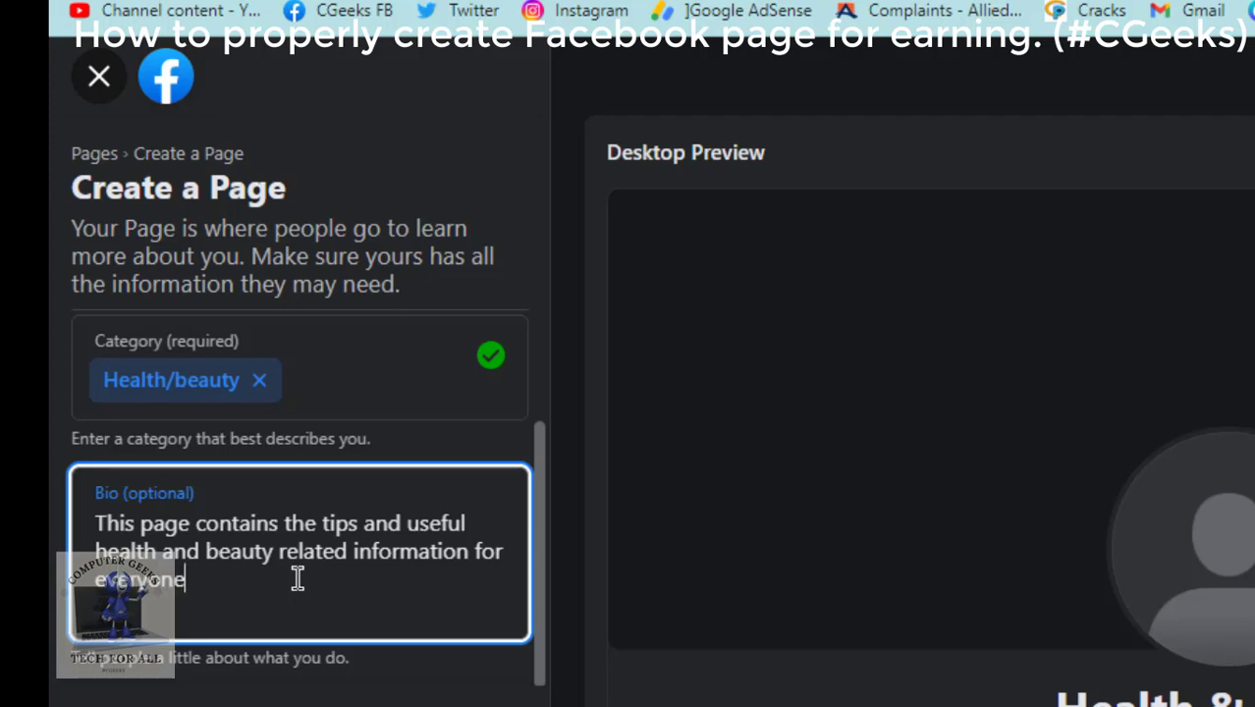
pyautogui.write('.')
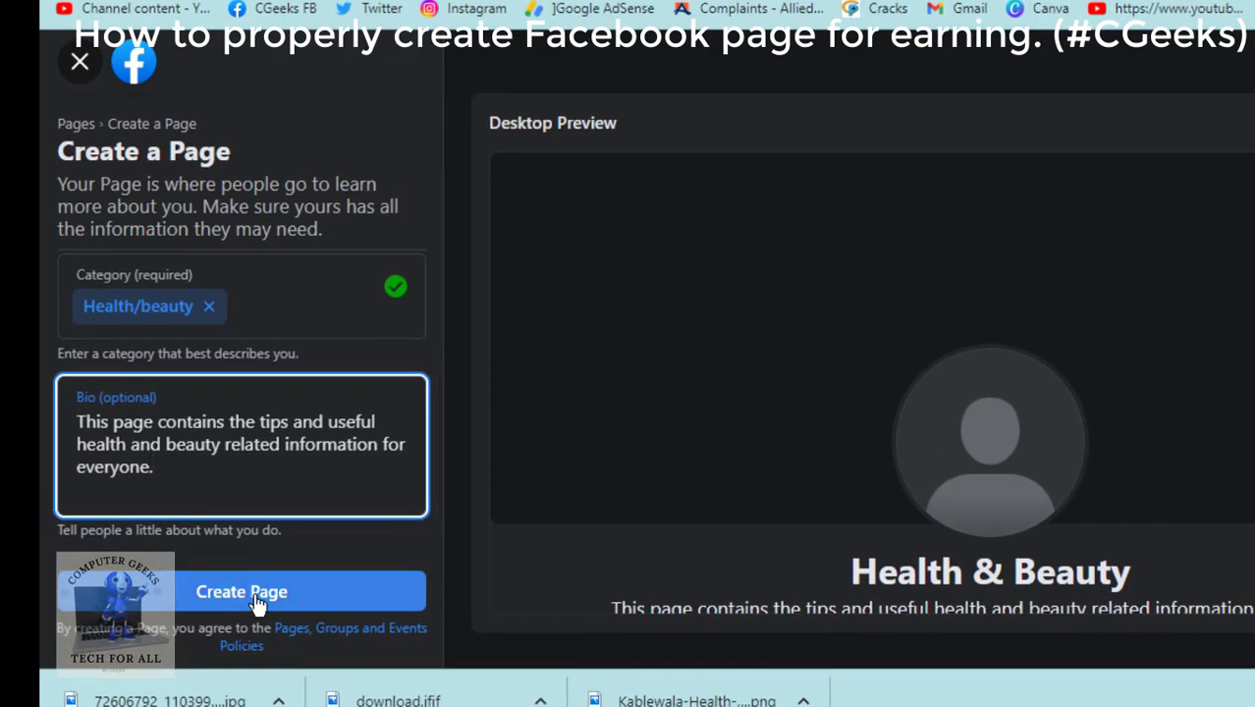
# Create the Health & Beauty Page and place the cursor in the setup's Website field.
pyautogui.click(256, 603)
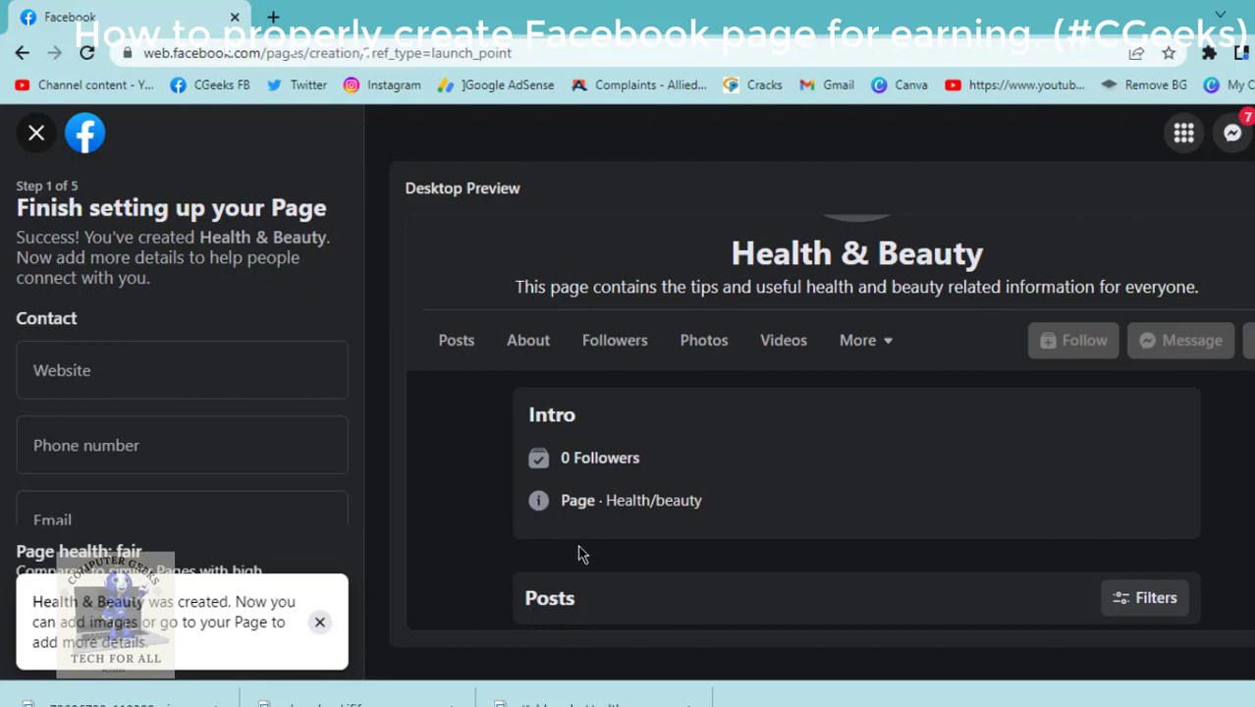
pyautogui.scroll(3, 579, 555)
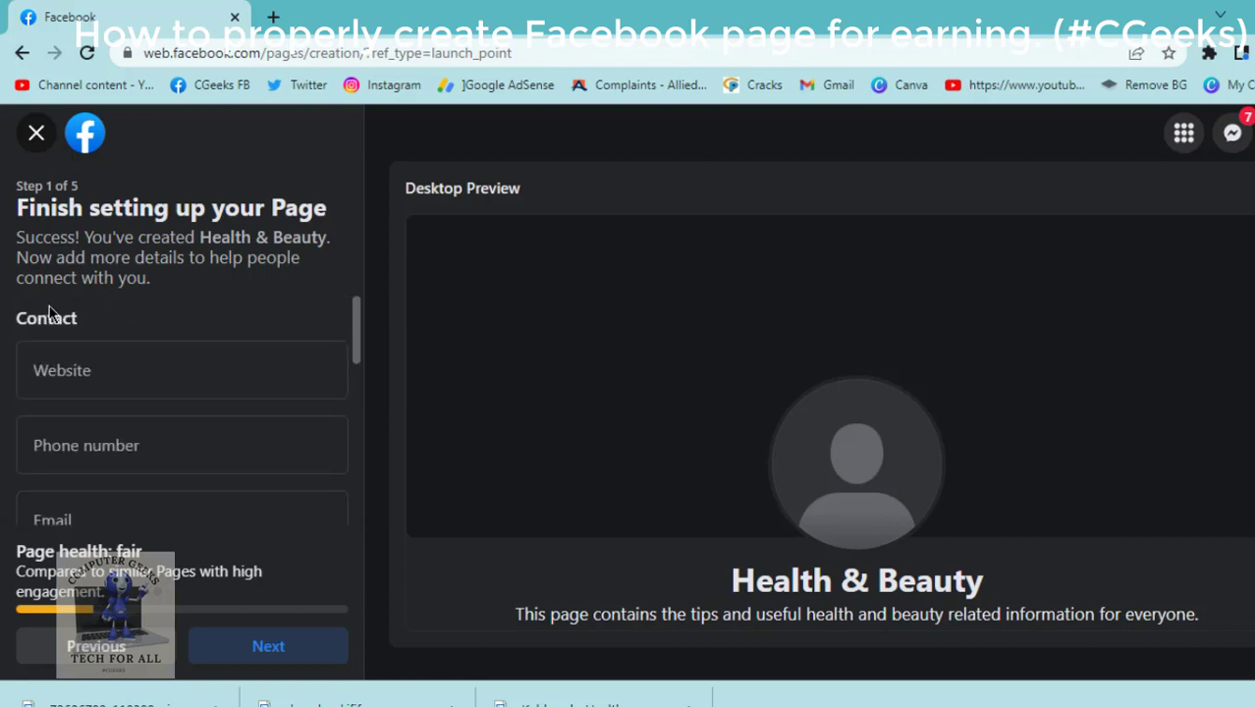
pyautogui.click(83, 388)
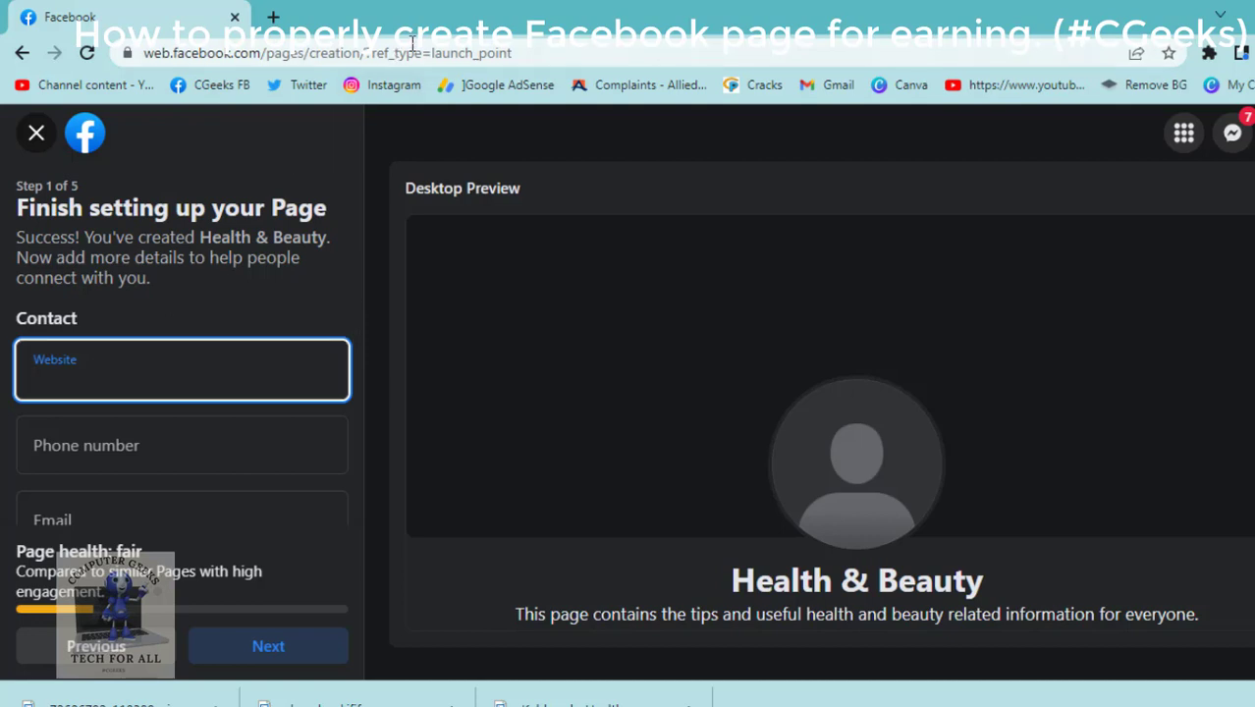
# Check the Page's browser address and try typing 'fb.com/' in the Website field.
pyautogui.click(381, 51)
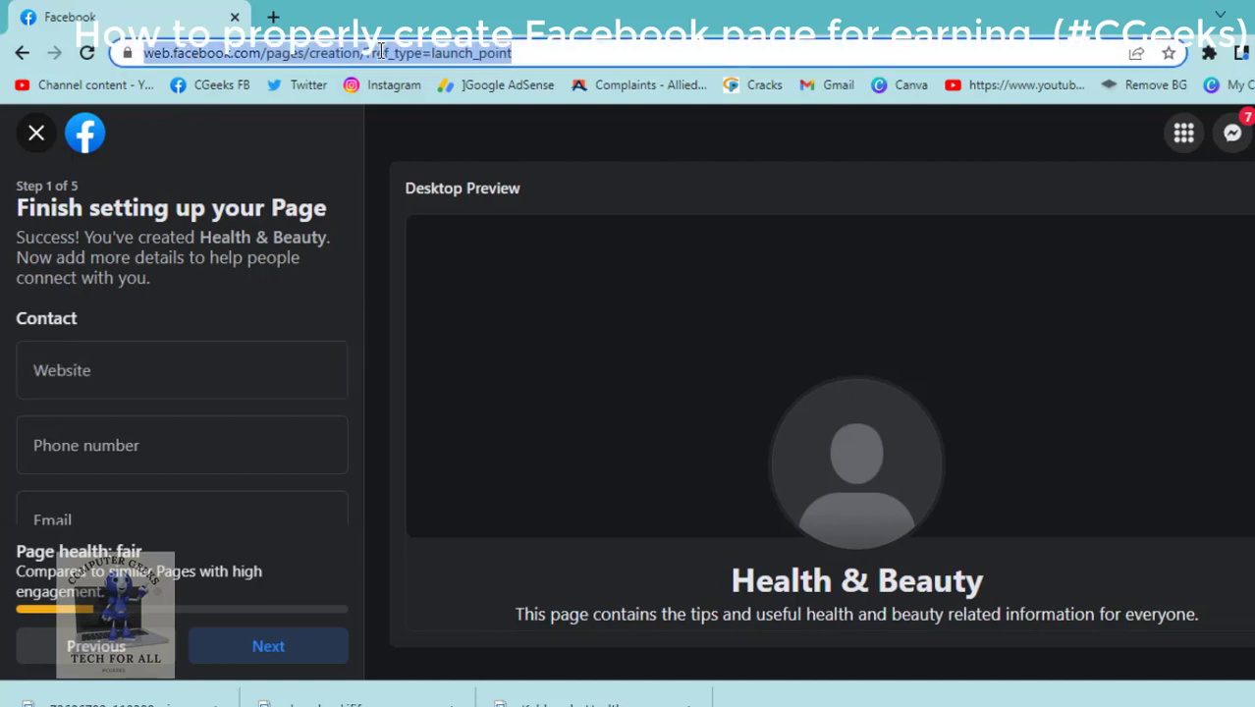
pyautogui.rightClick(381, 51)
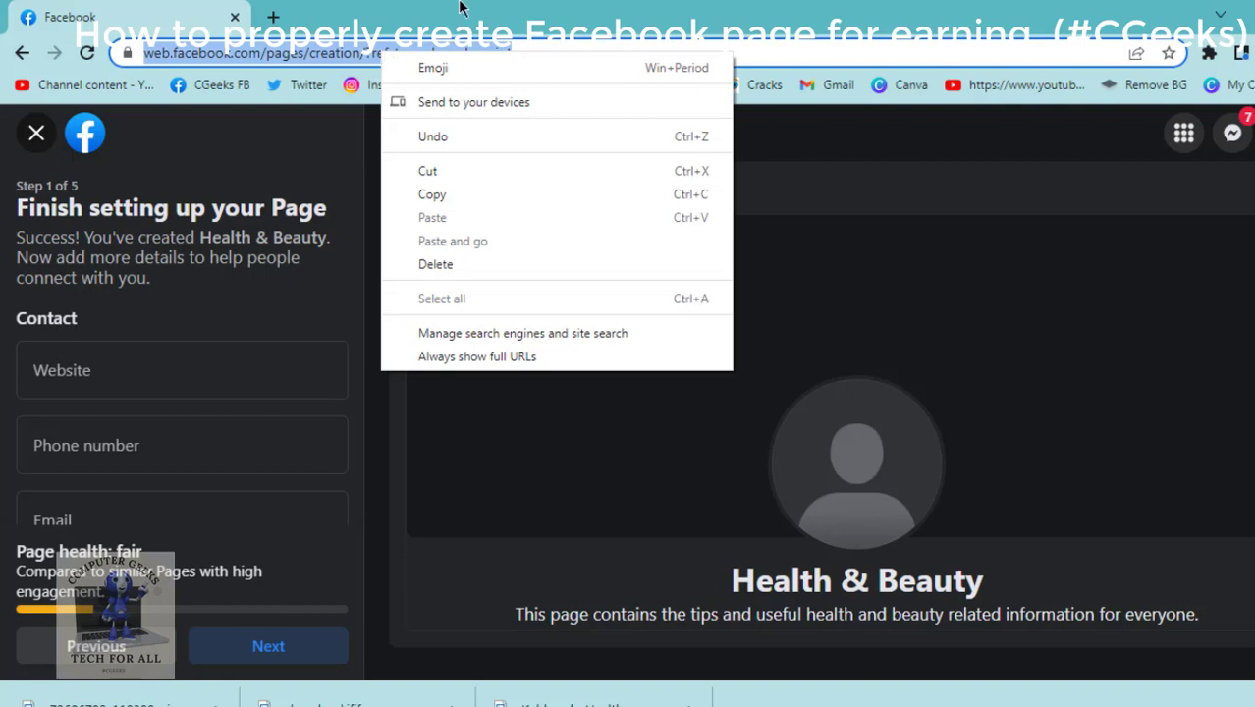
pyautogui.click(400, 3)
pyautogui.click(101, 375)
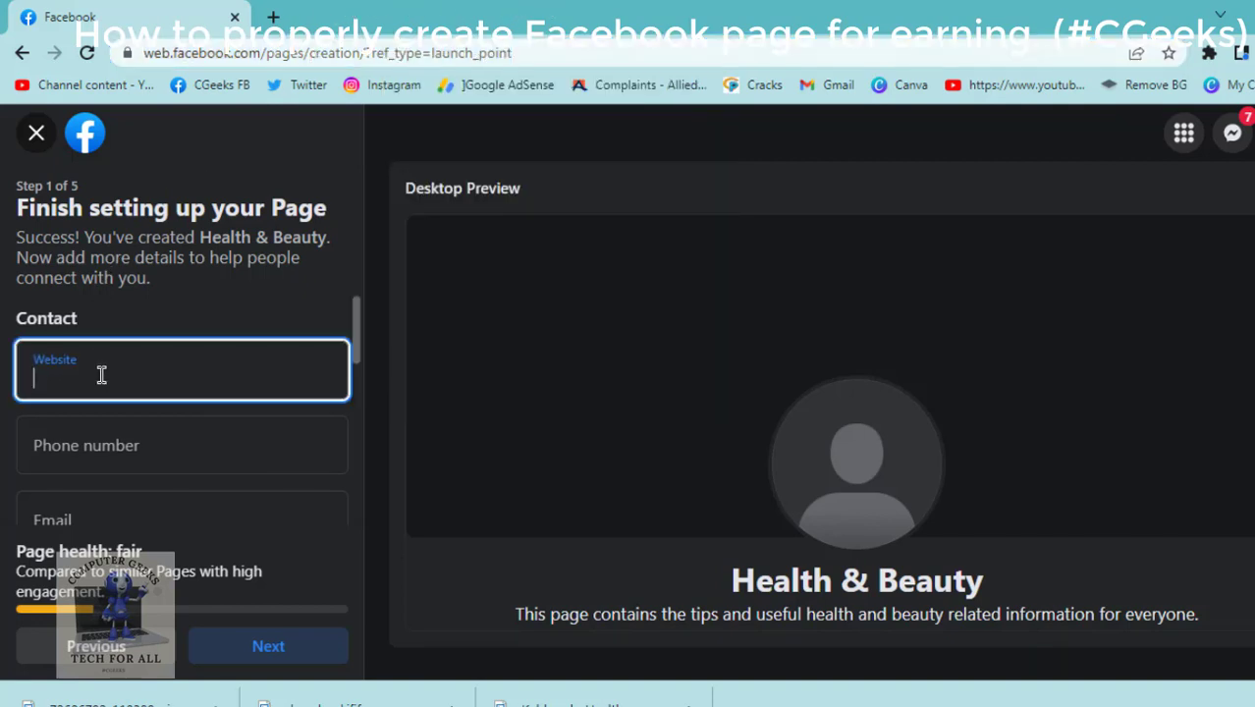
pyautogui.write('fb.com/')
pyautogui.press('BackSpace')
pyautogui.press('BackSpace')
pyautogui.press('BackSpace')
# Pass over the Phone and Email fields, leaving them blank.
pyautogui.click(104, 446)
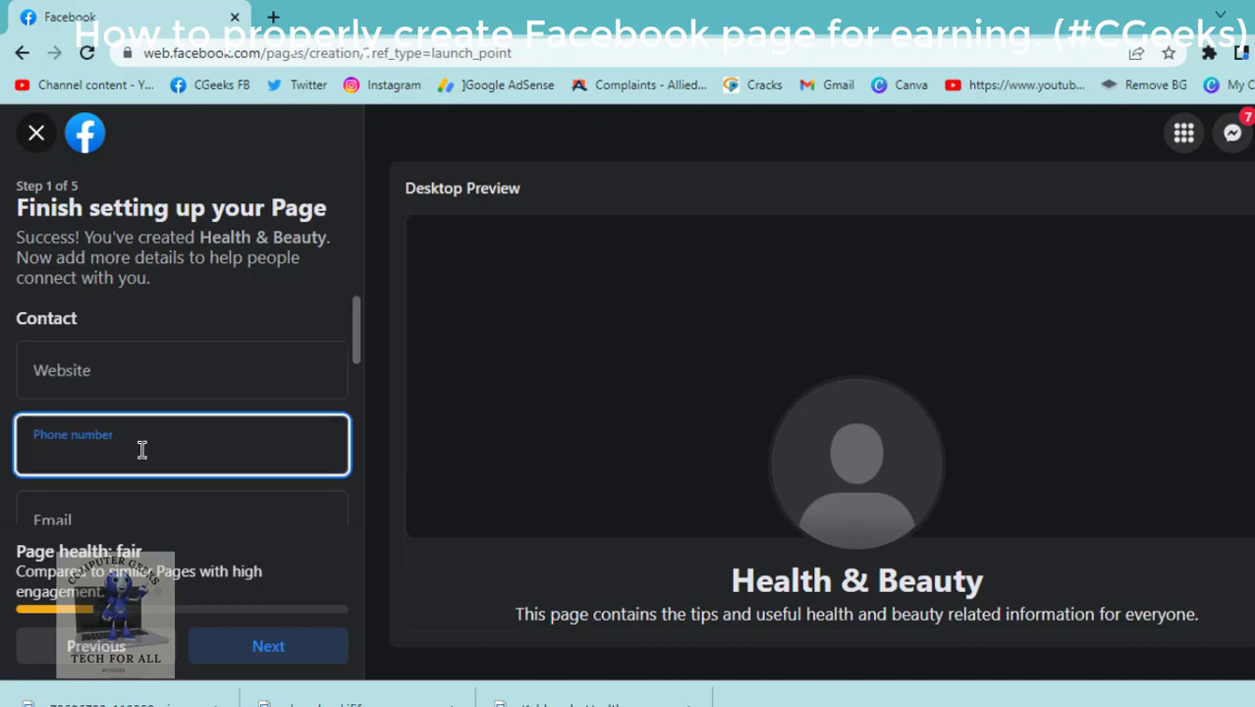
pyautogui.scroll(-2, 140, 448)
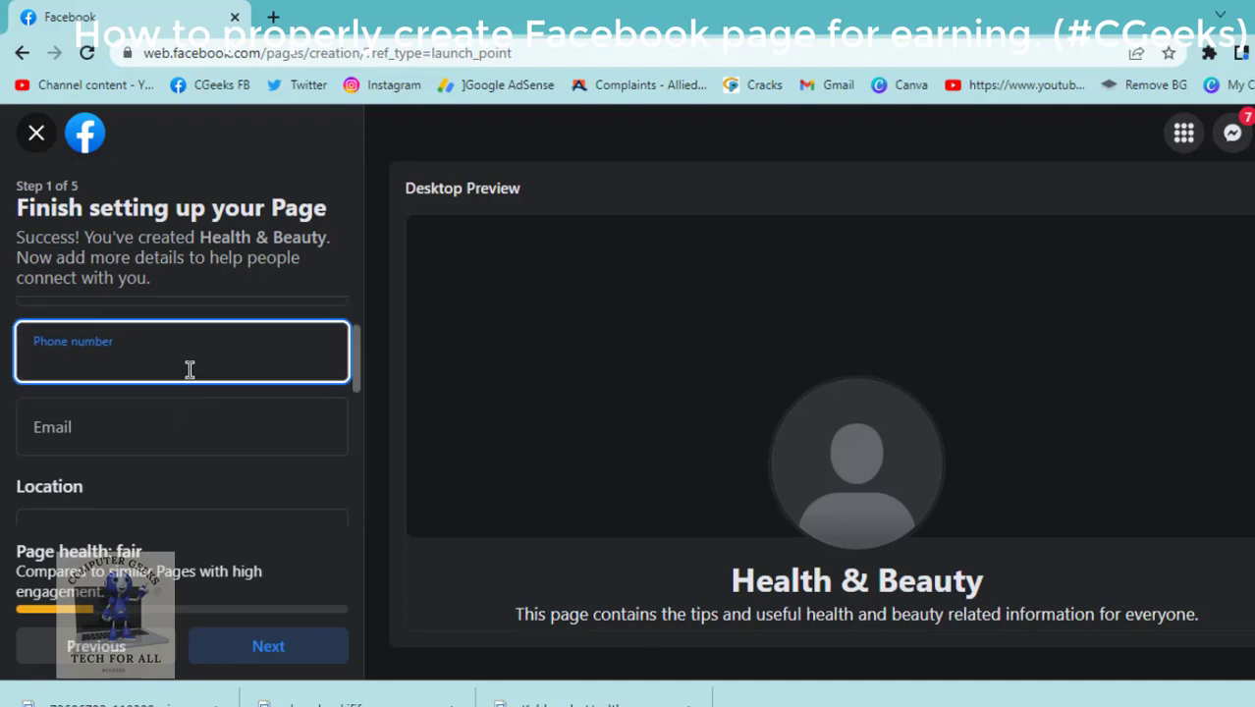
pyautogui.scroll(2, 190, 370)
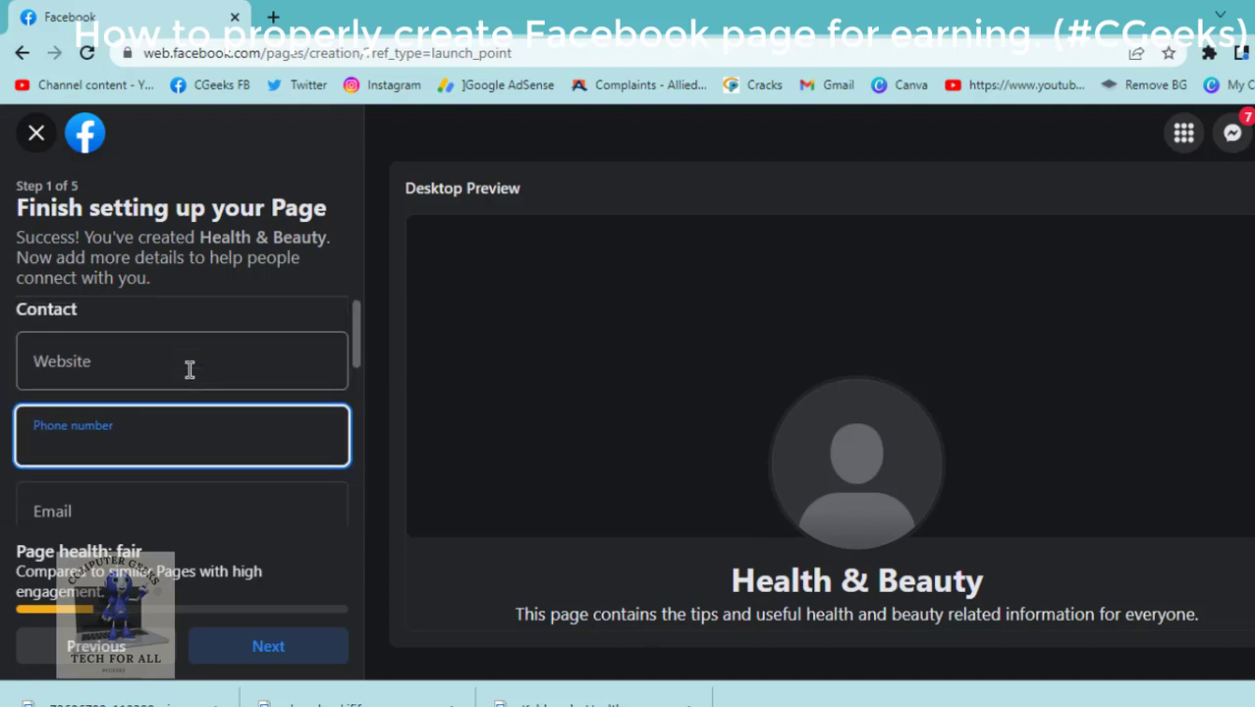
pyautogui.scroll(-4, 189, 369)
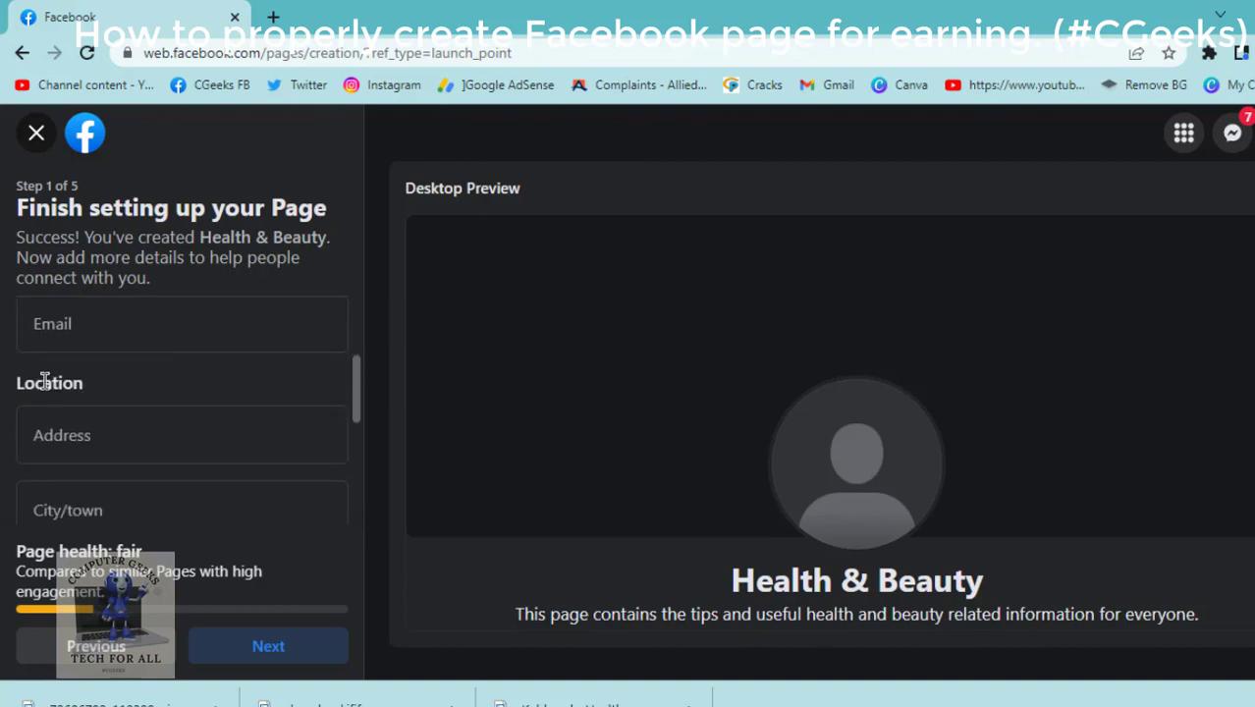
pyautogui.click(106, 332)
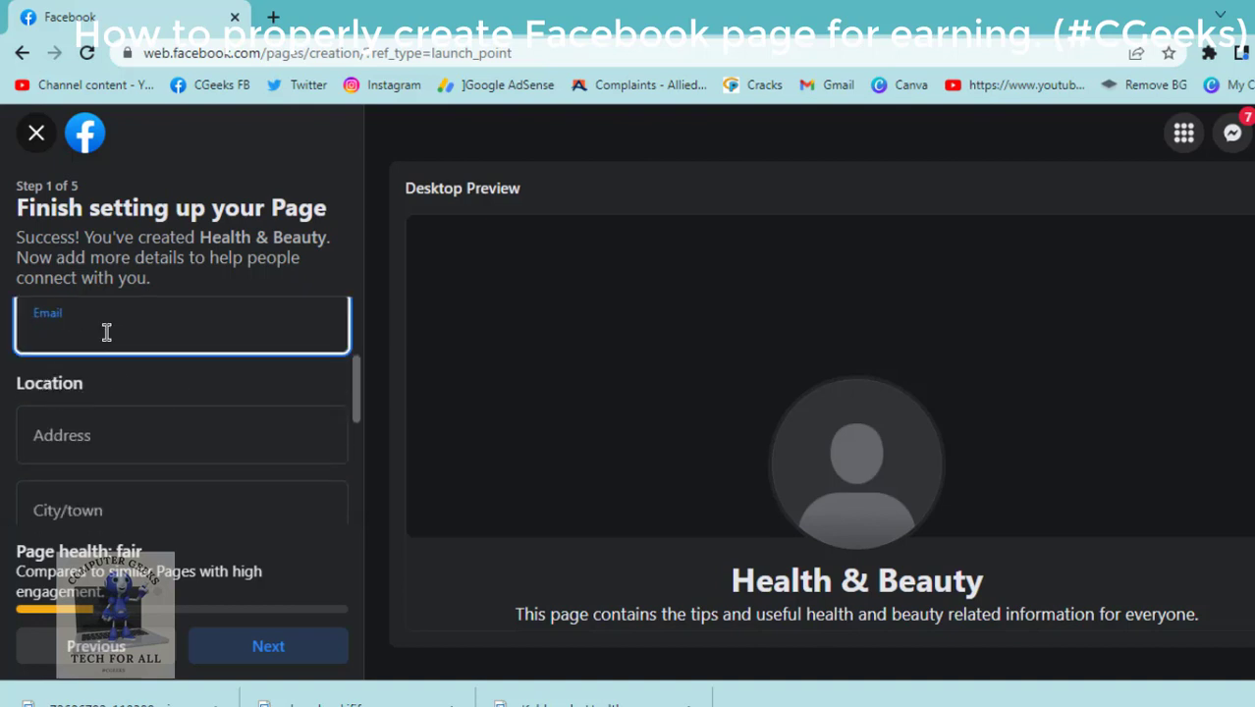
pyautogui.click(61, 386)
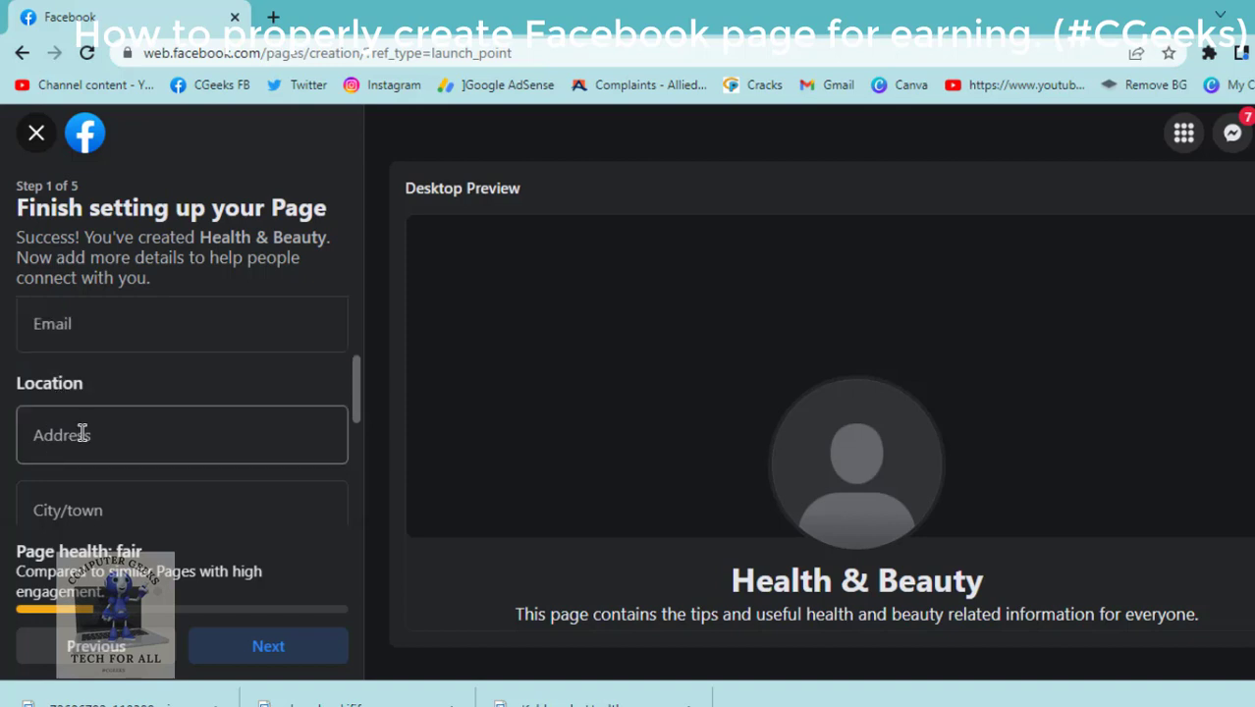
# Scroll down to Hours and choose 'Open at selected hours'.
pyautogui.scroll(-1, 83, 434)
pyautogui.scroll(-1, 98, 440)
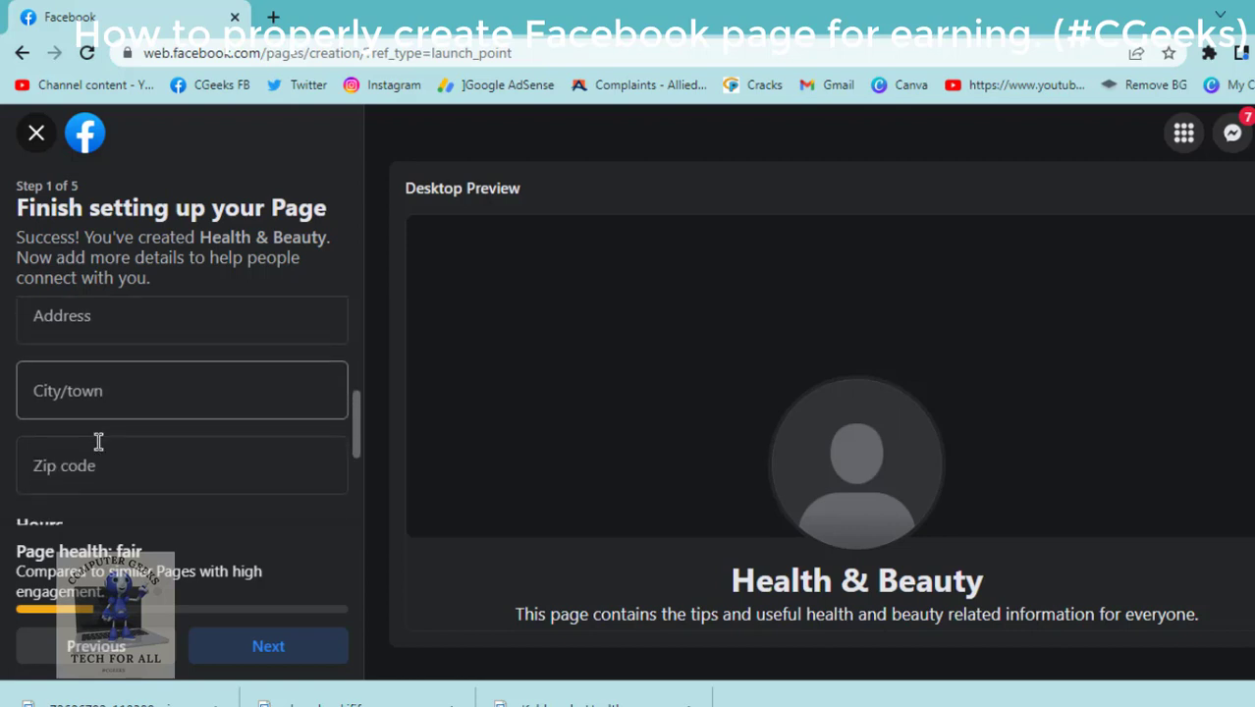
pyautogui.scroll(-1, 98, 441)
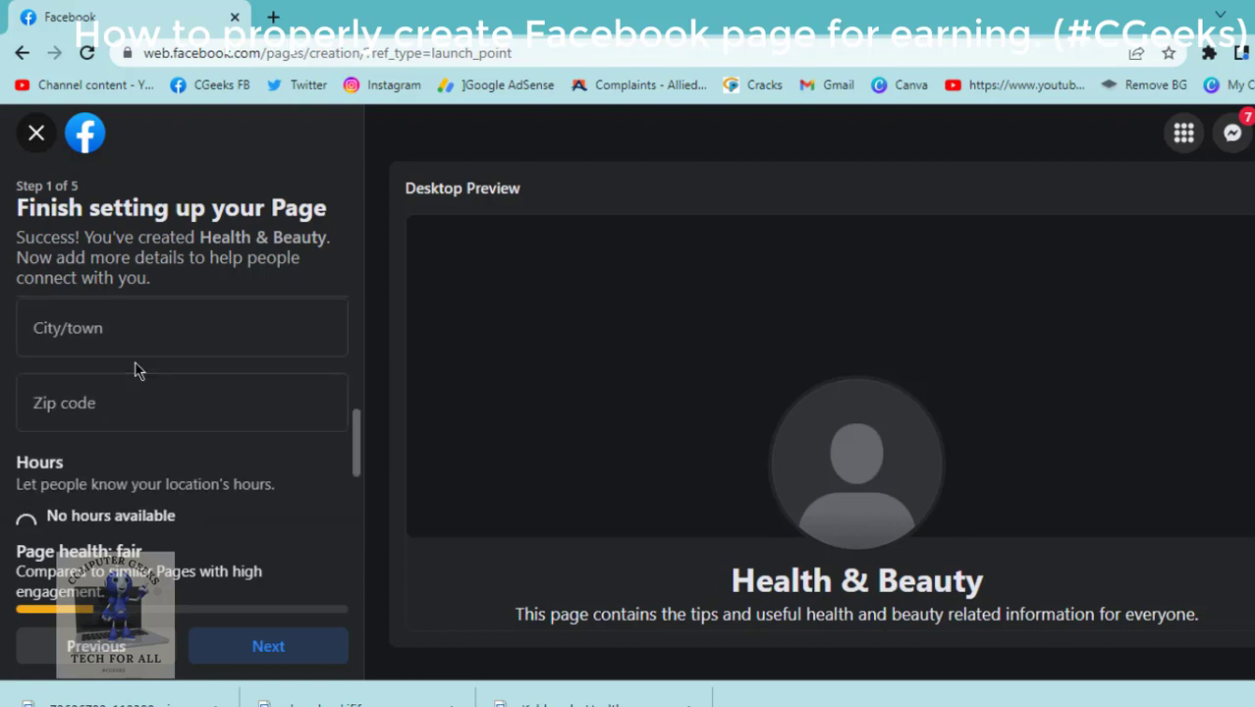
pyautogui.scroll(-1, 125, 383)
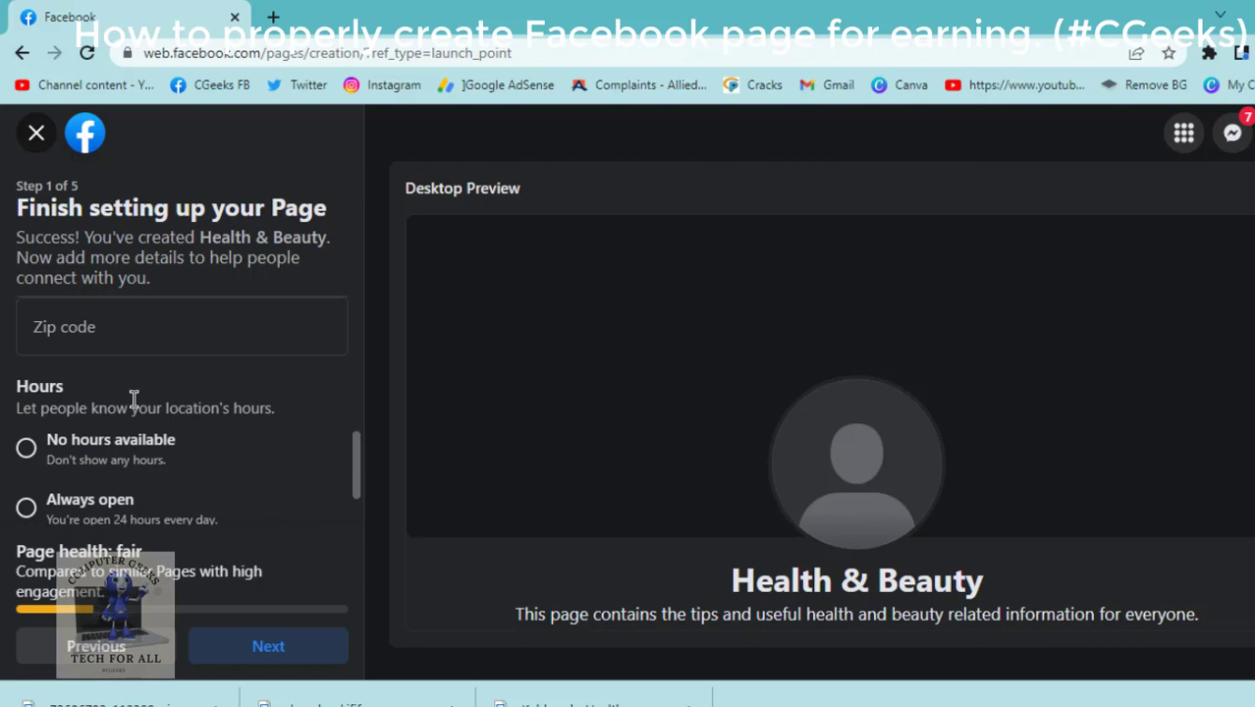
pyautogui.scroll(-1, 149, 474)
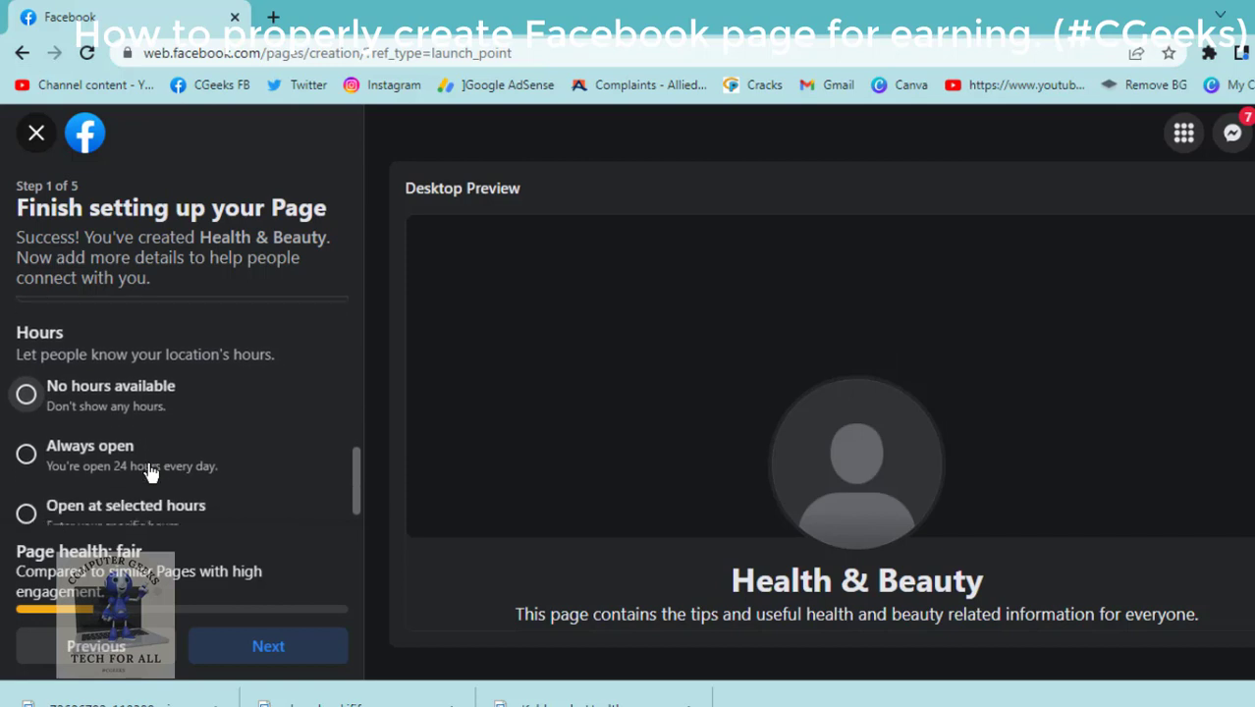
pyautogui.scroll(-1, 33, 444)
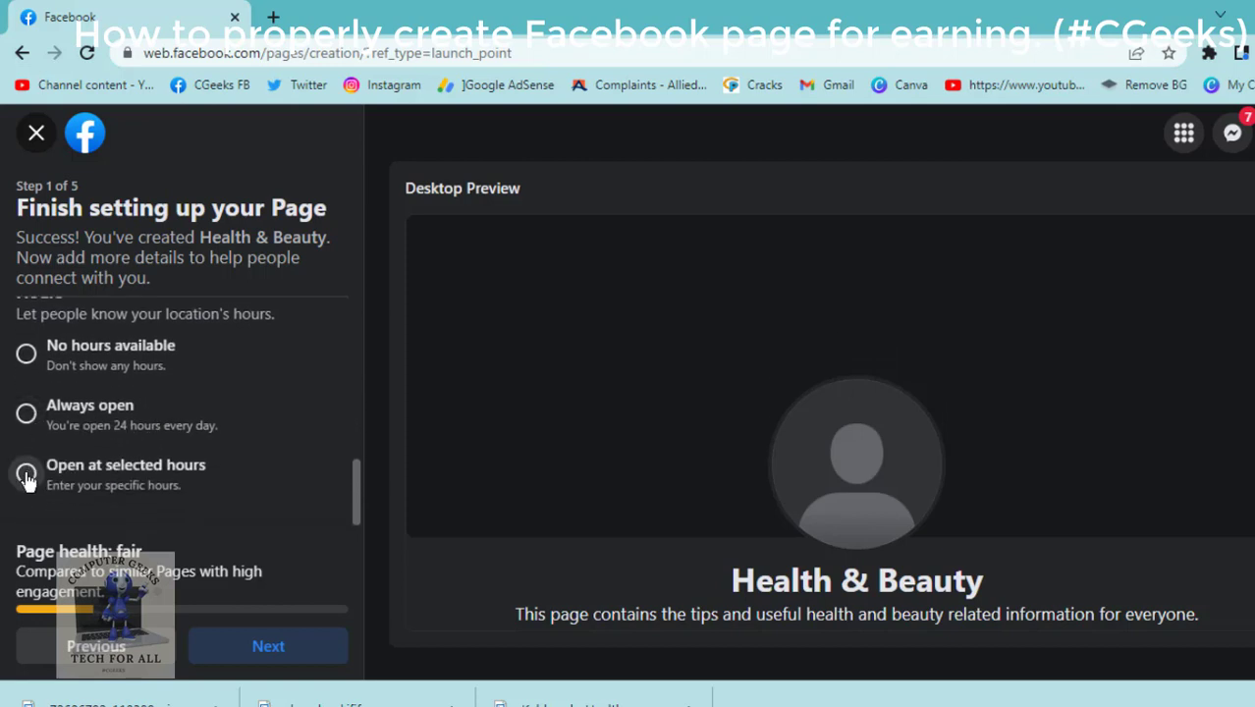
pyautogui.click(26, 475)
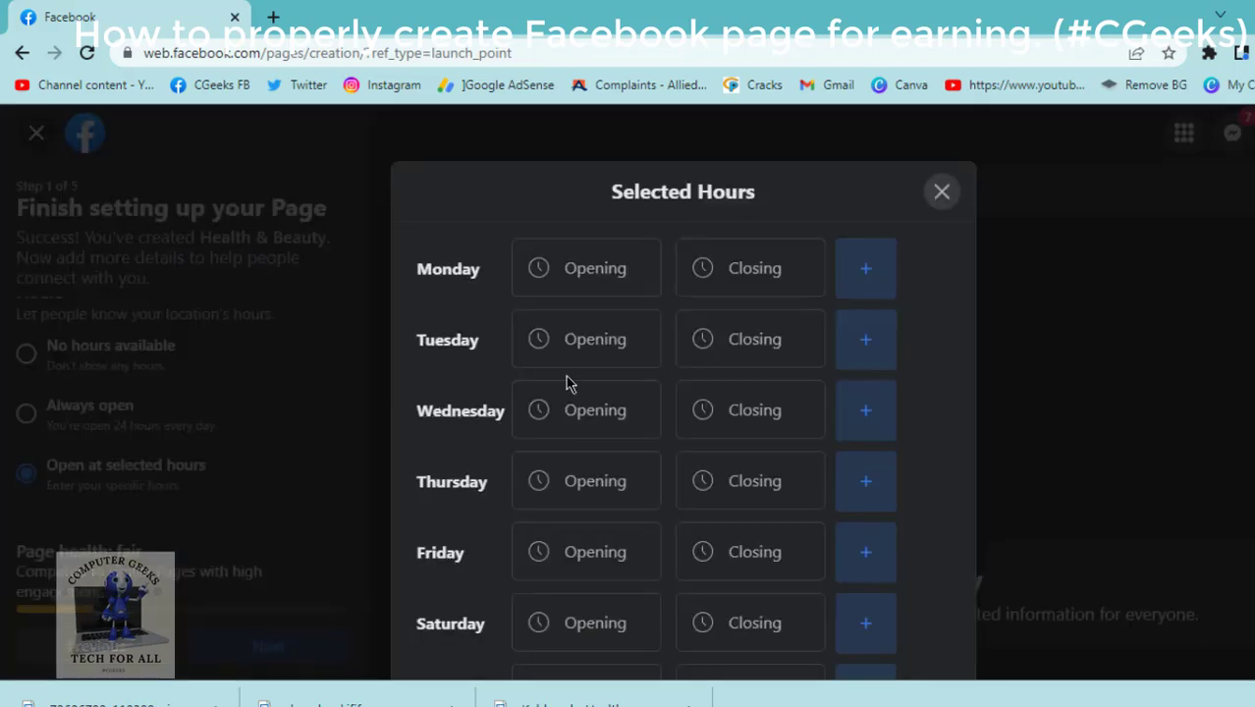
# Set Monday's opening time to 8:00 AM.
pyautogui.click(548, 270)
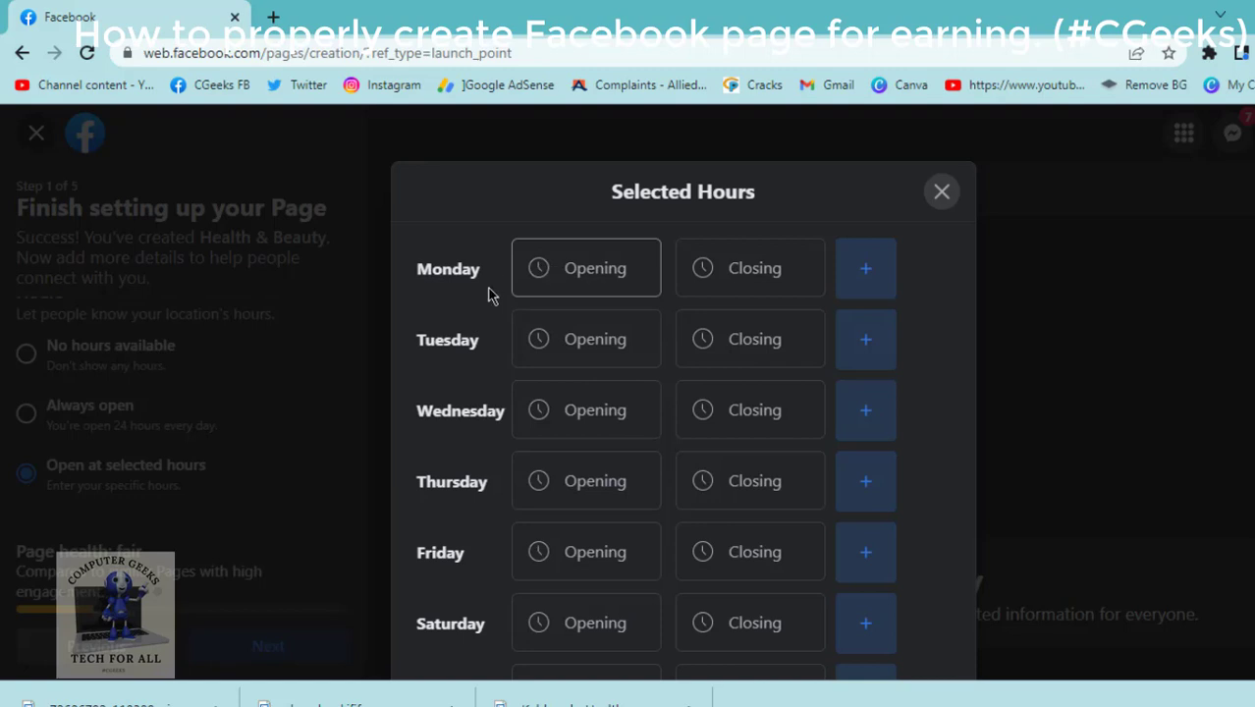
pyautogui.click(578, 255)
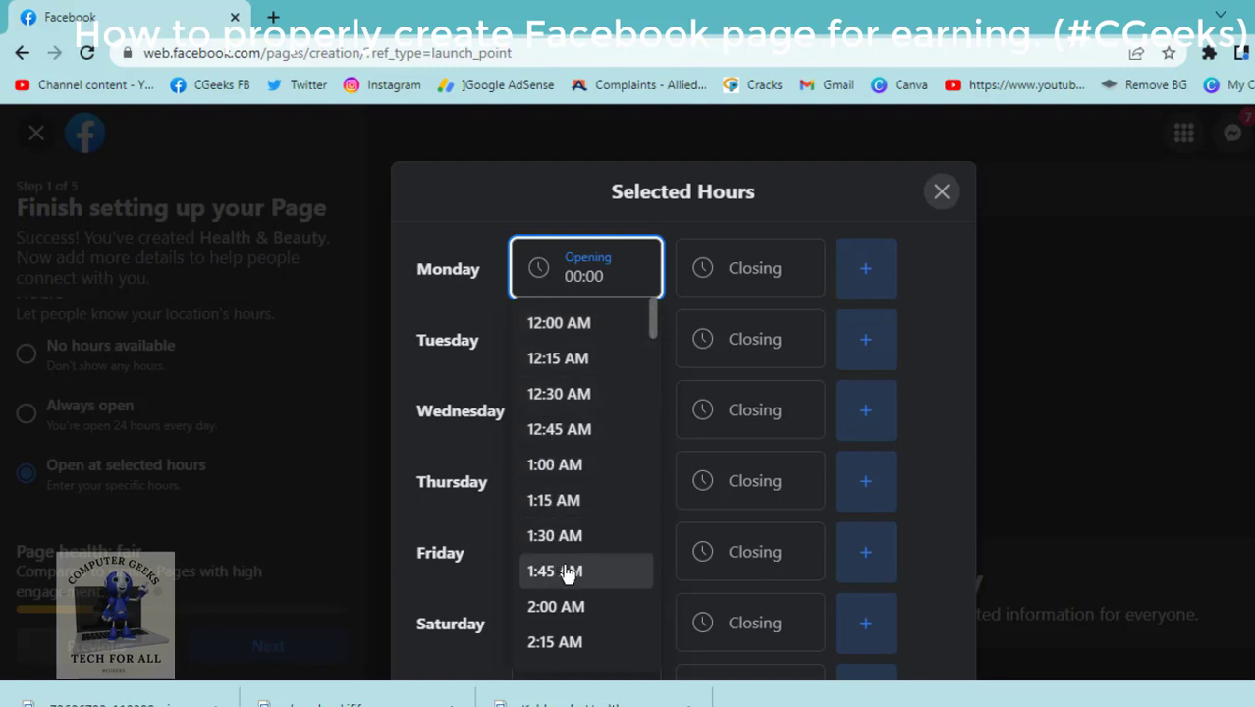
pyautogui.scroll(-5, 602, 592)
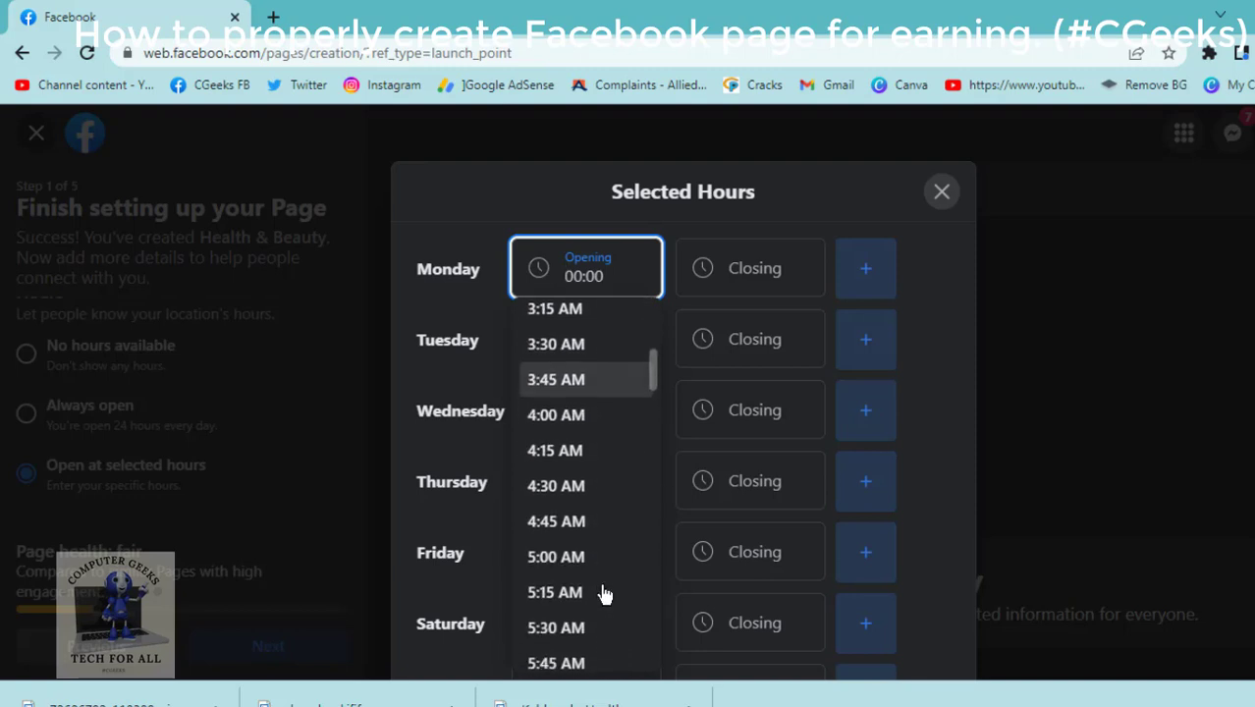
pyautogui.scroll(-2, 603, 589)
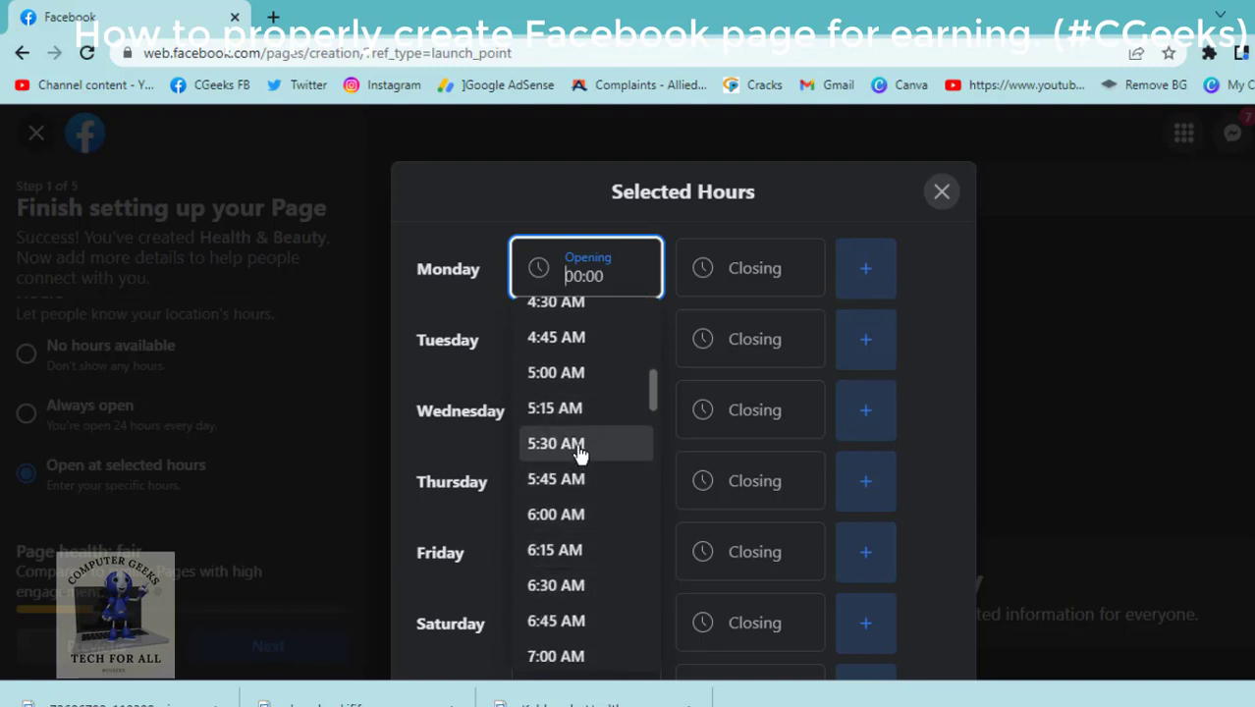
pyautogui.scroll(-2, 579, 445)
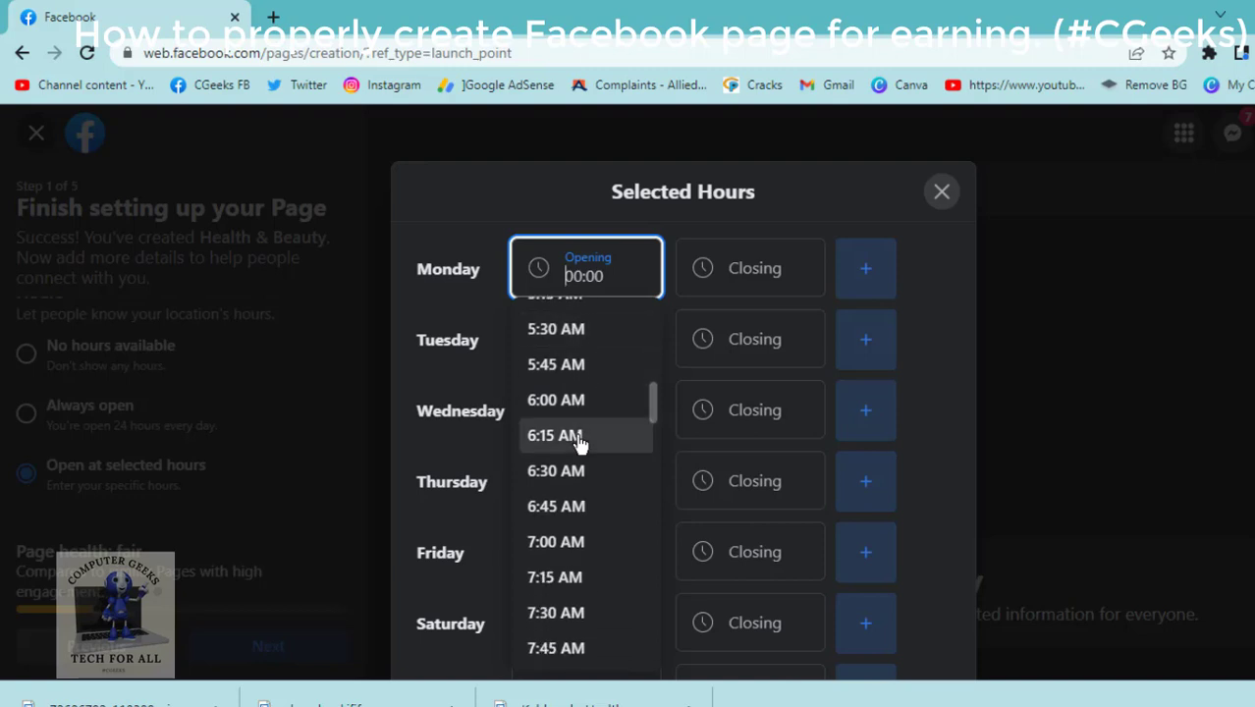
pyautogui.scroll(-1, 581, 440)
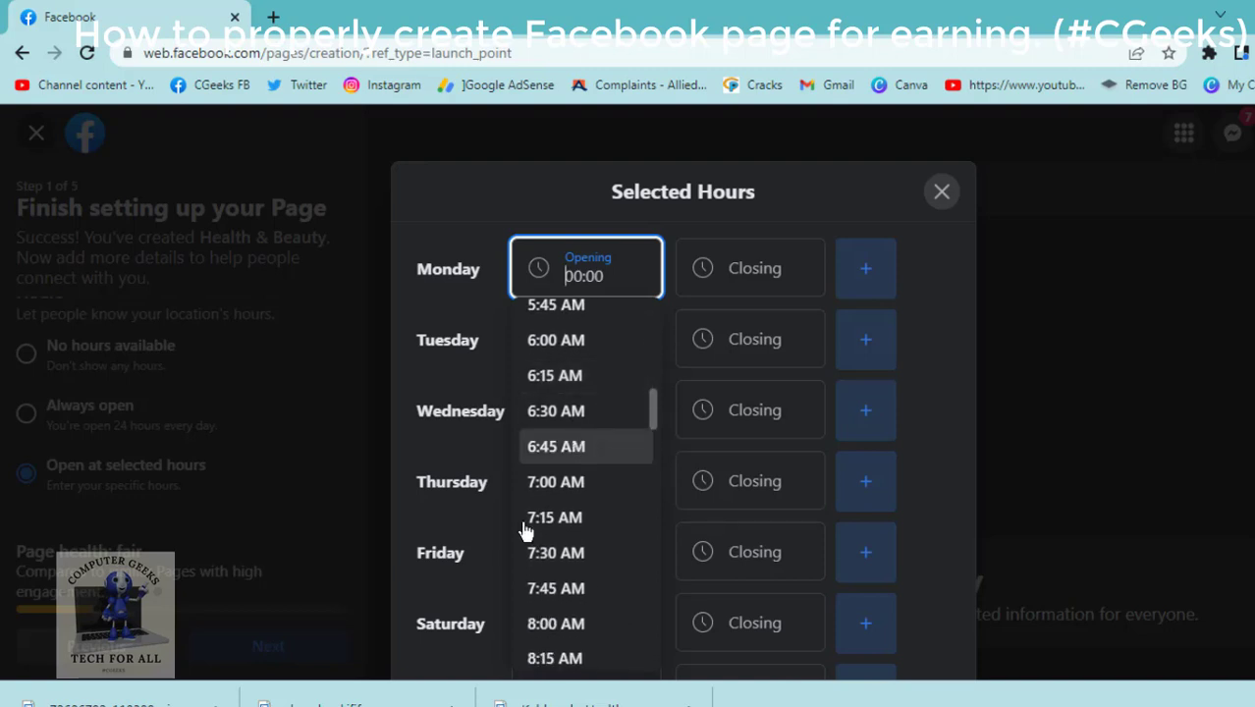
pyautogui.click(543, 633)
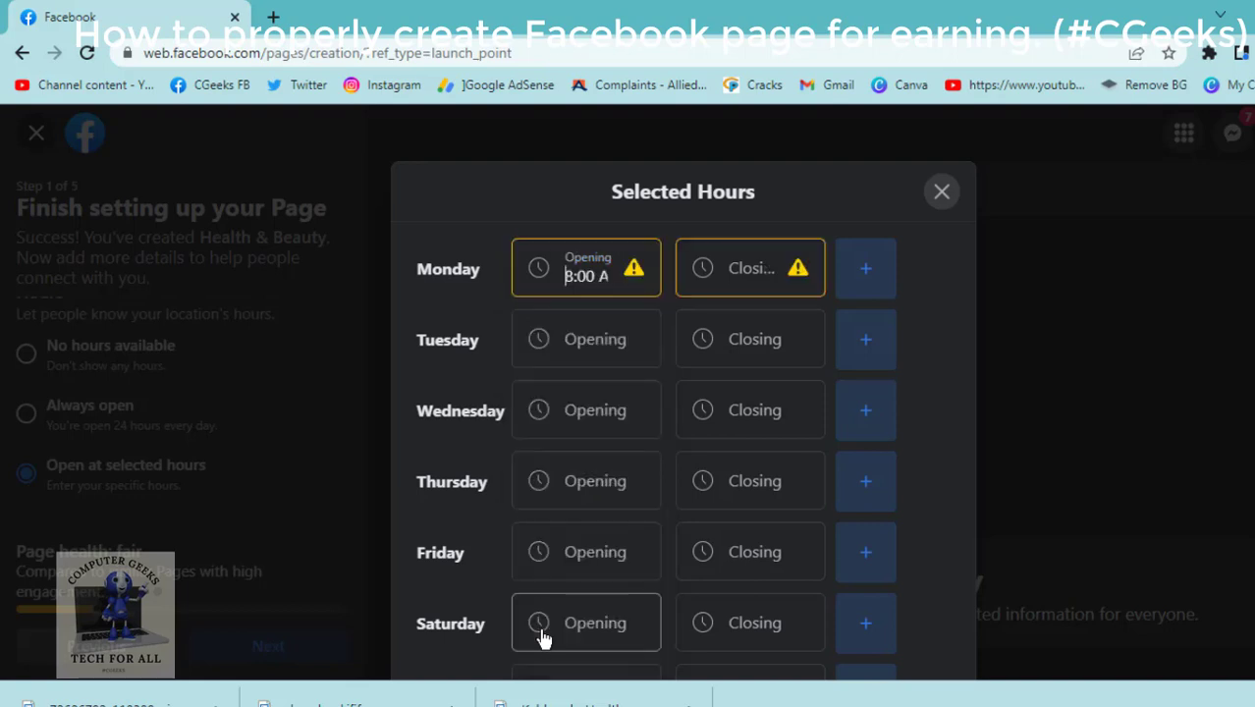
# Set Monday's closing time to 4:00 PM and close the Selected Hours window.
pyautogui.click(756, 270)
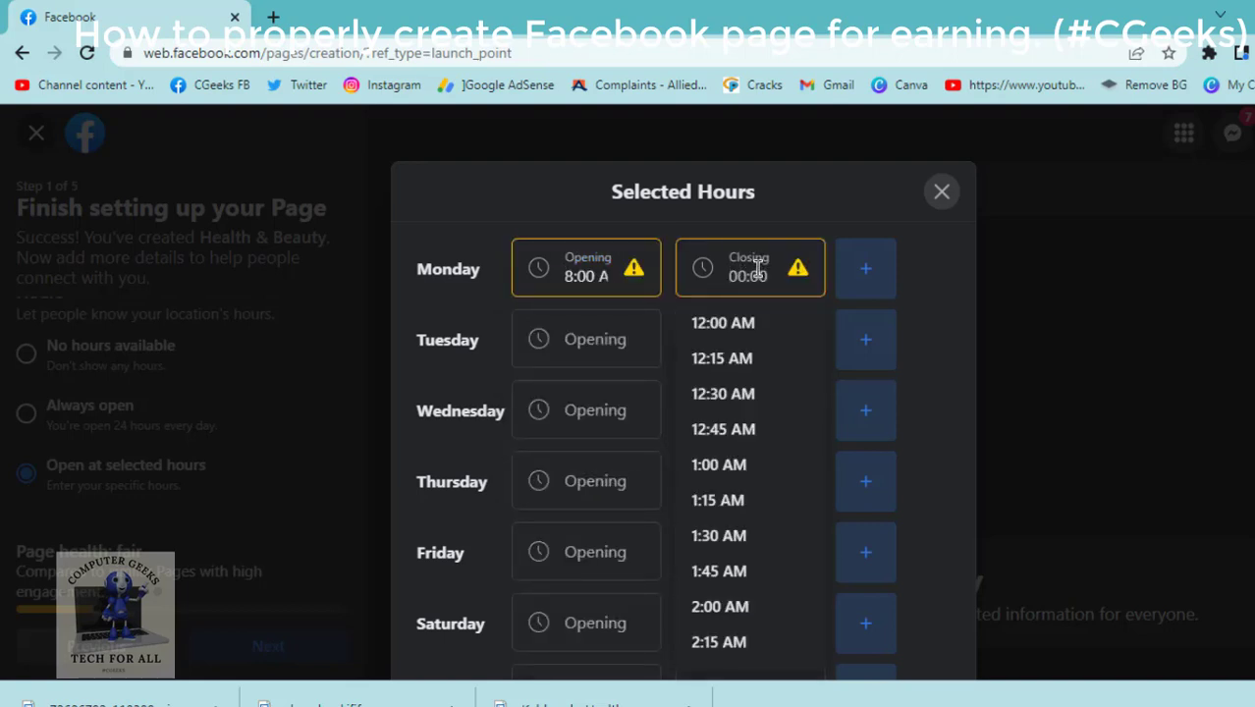
pyautogui.scroll(-7, 756, 493)
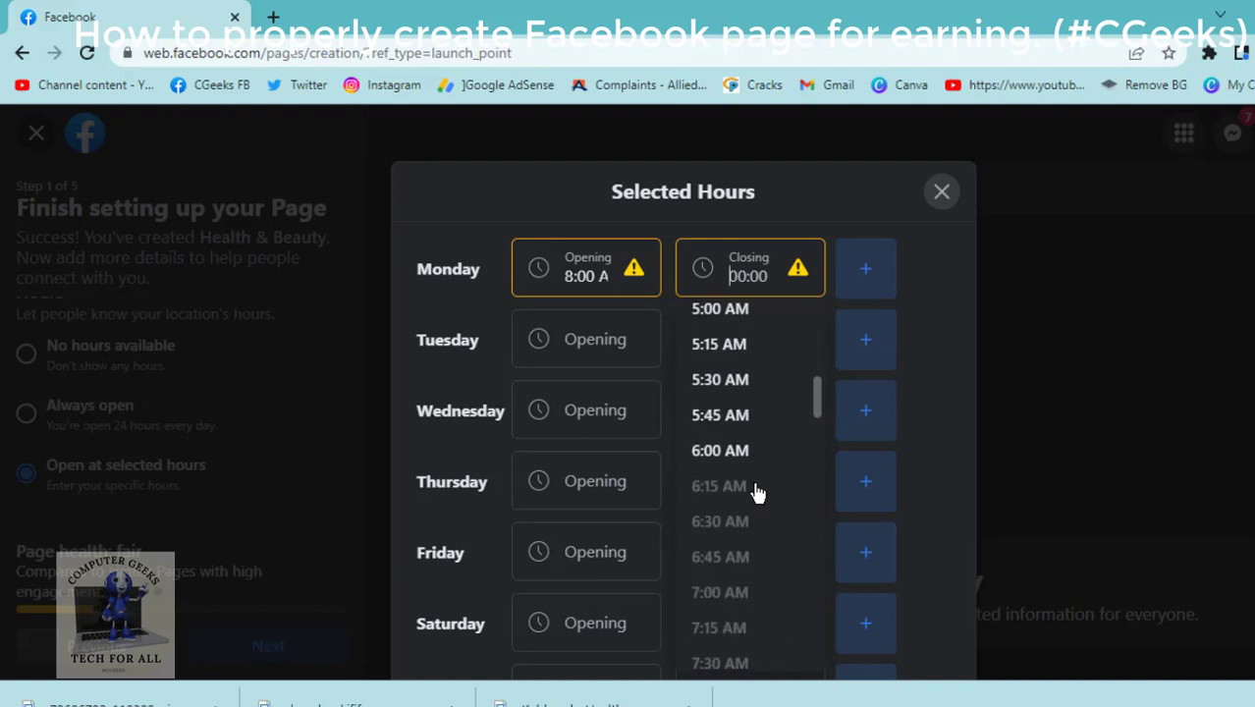
pyautogui.scroll(-9, 757, 493)
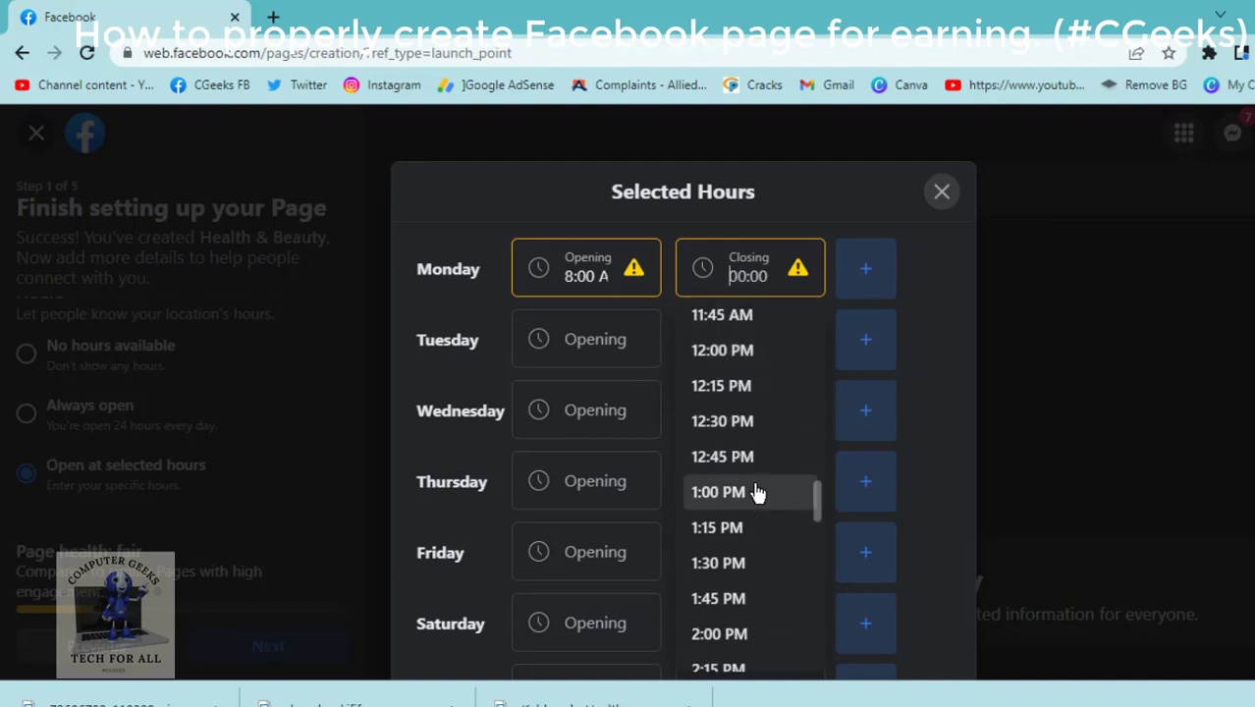
pyautogui.scroll(-2, 757, 493)
pyautogui.scroll(-2, 756, 493)
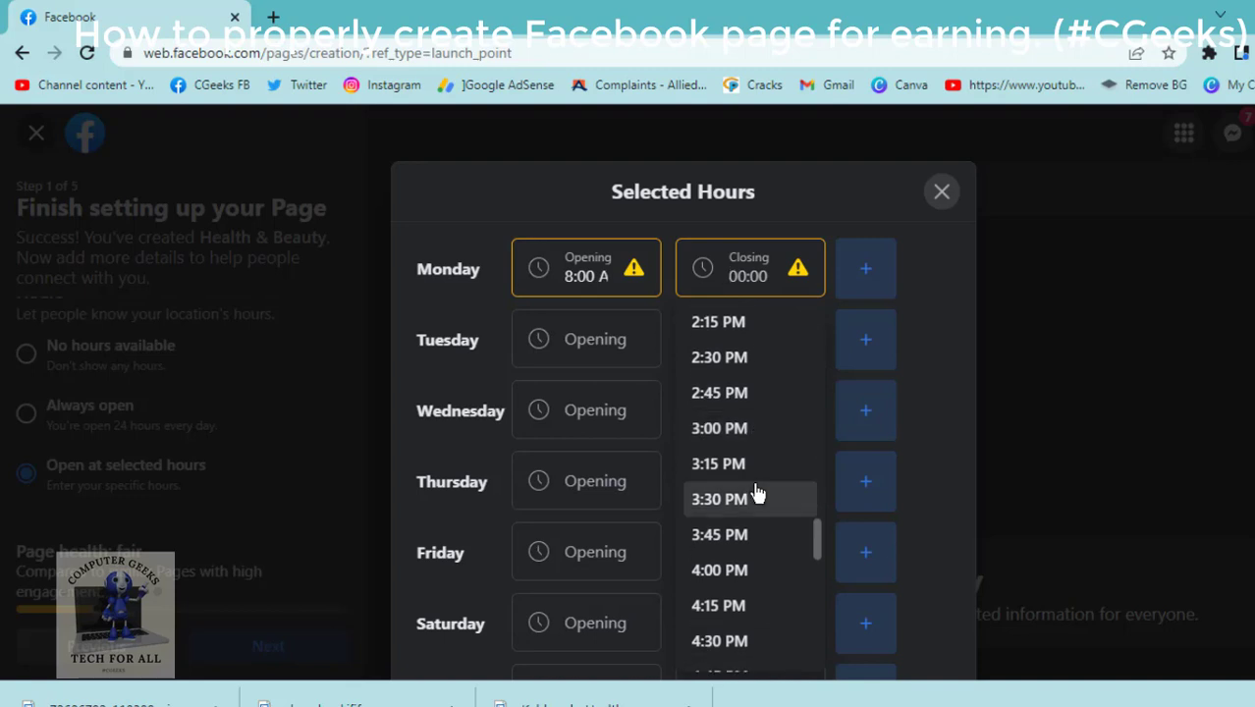
pyautogui.scroll(-1, 757, 493)
pyautogui.scroll(-1, 756, 493)
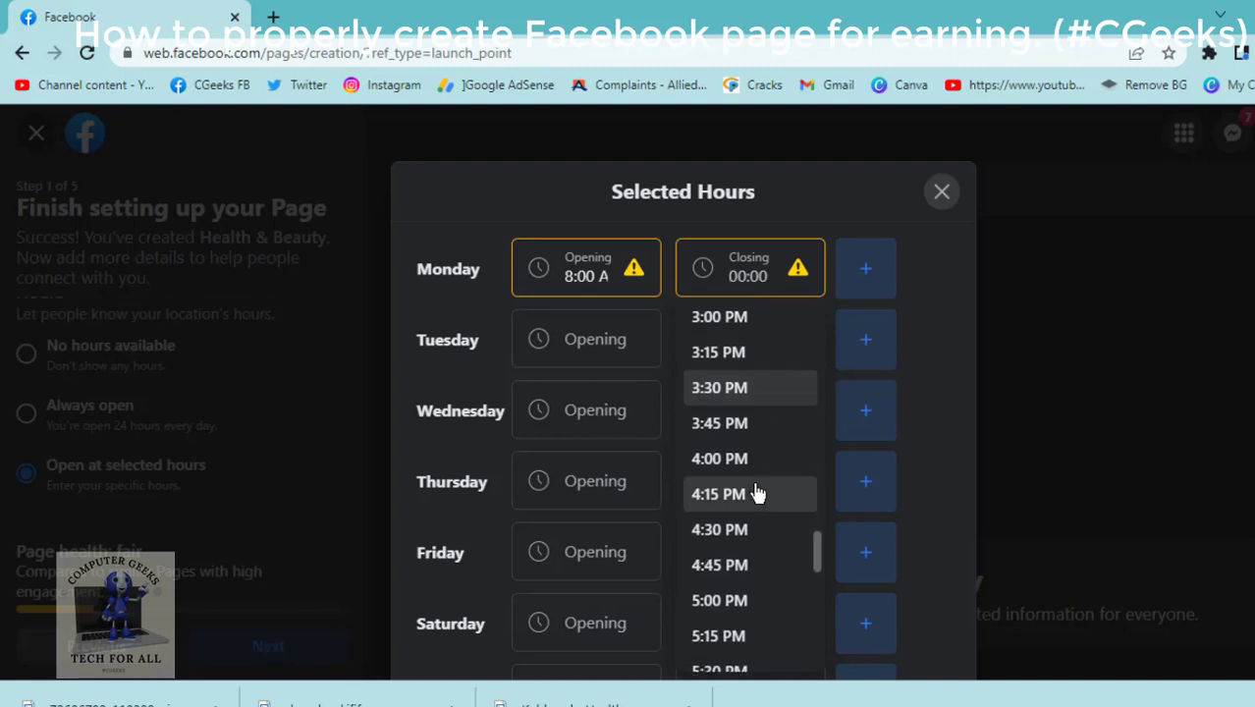
pyautogui.click(731, 462)
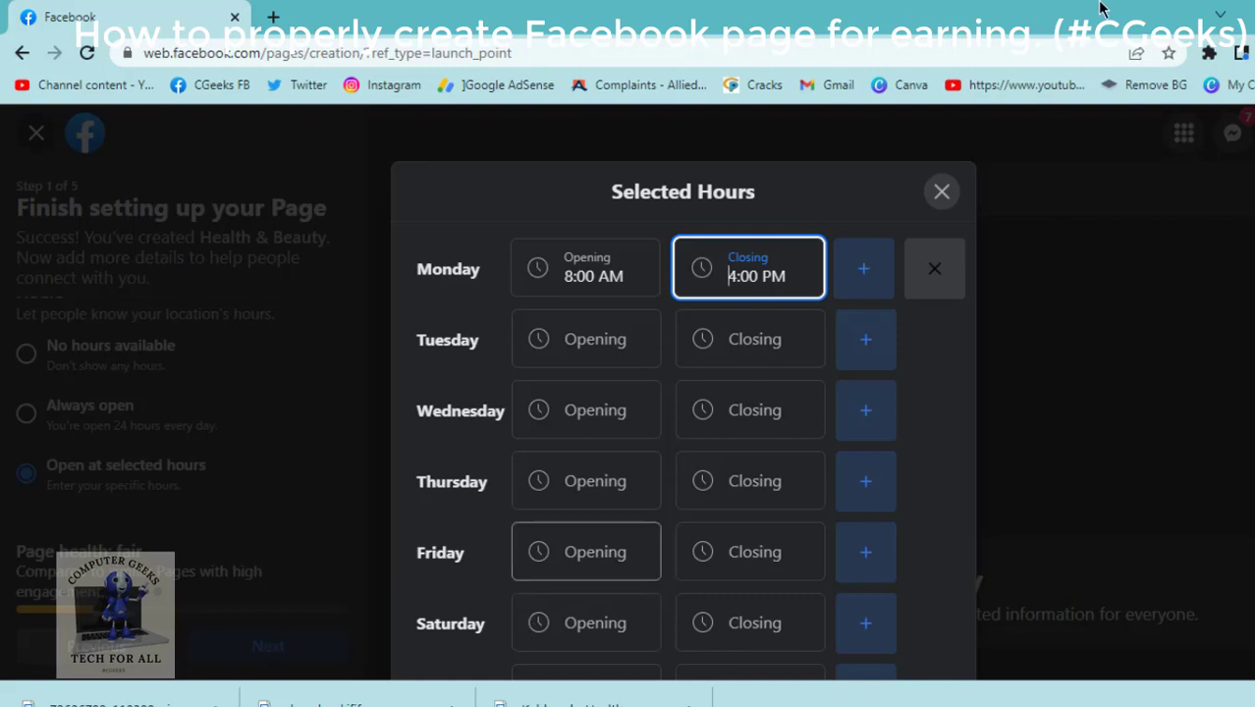
pyautogui.click(941, 192)
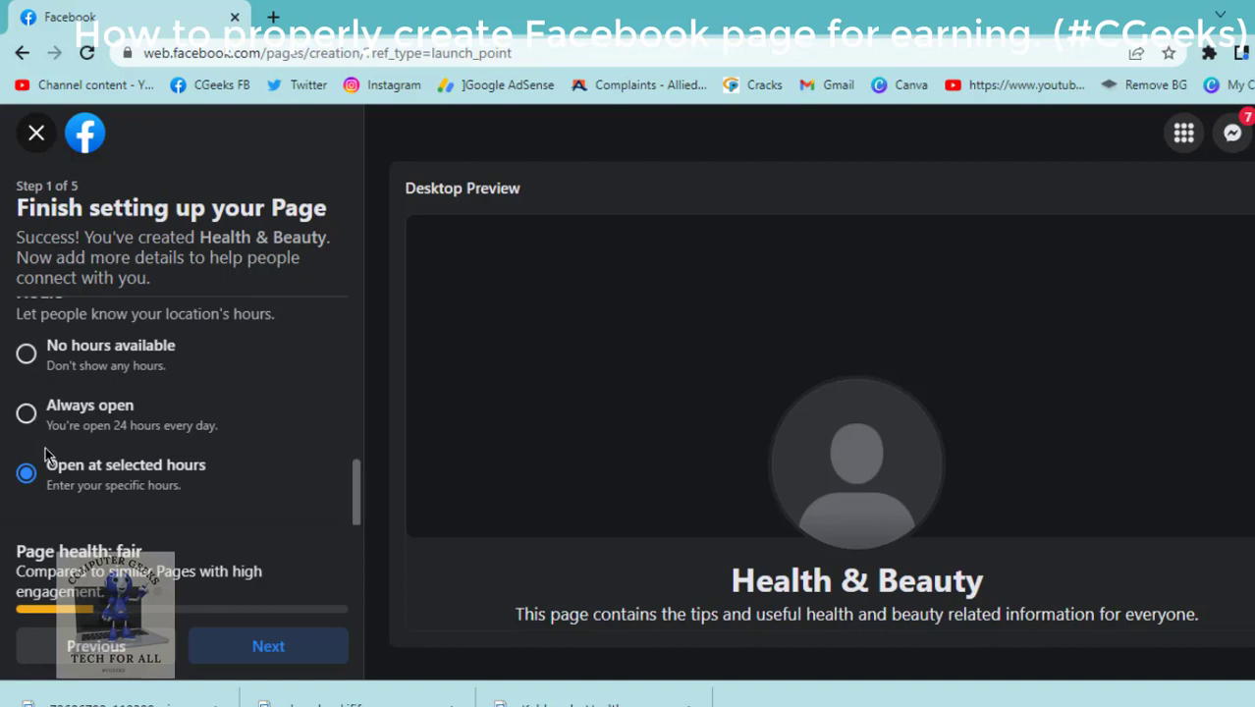
# Switch the hours to Always open and proceed to step 2, Customize your Page.
pyautogui.click(25, 414)
pyautogui.scroll(-1, 510, 531)
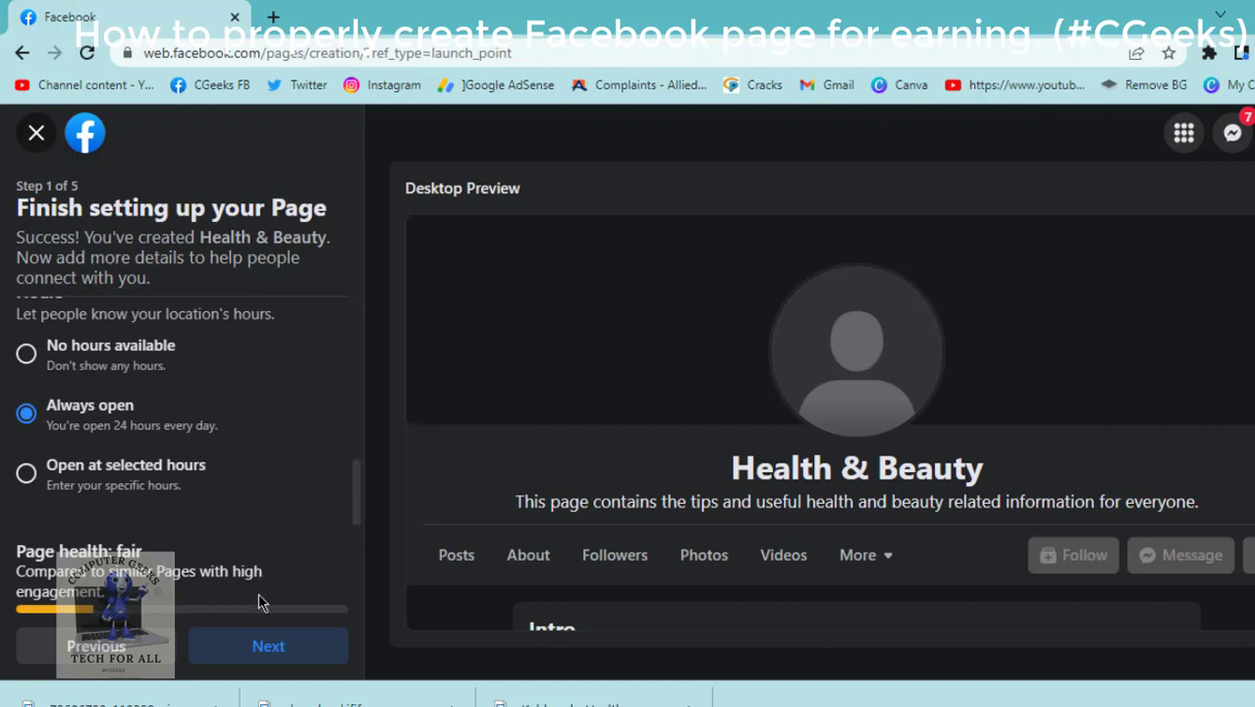
pyautogui.click(279, 658)
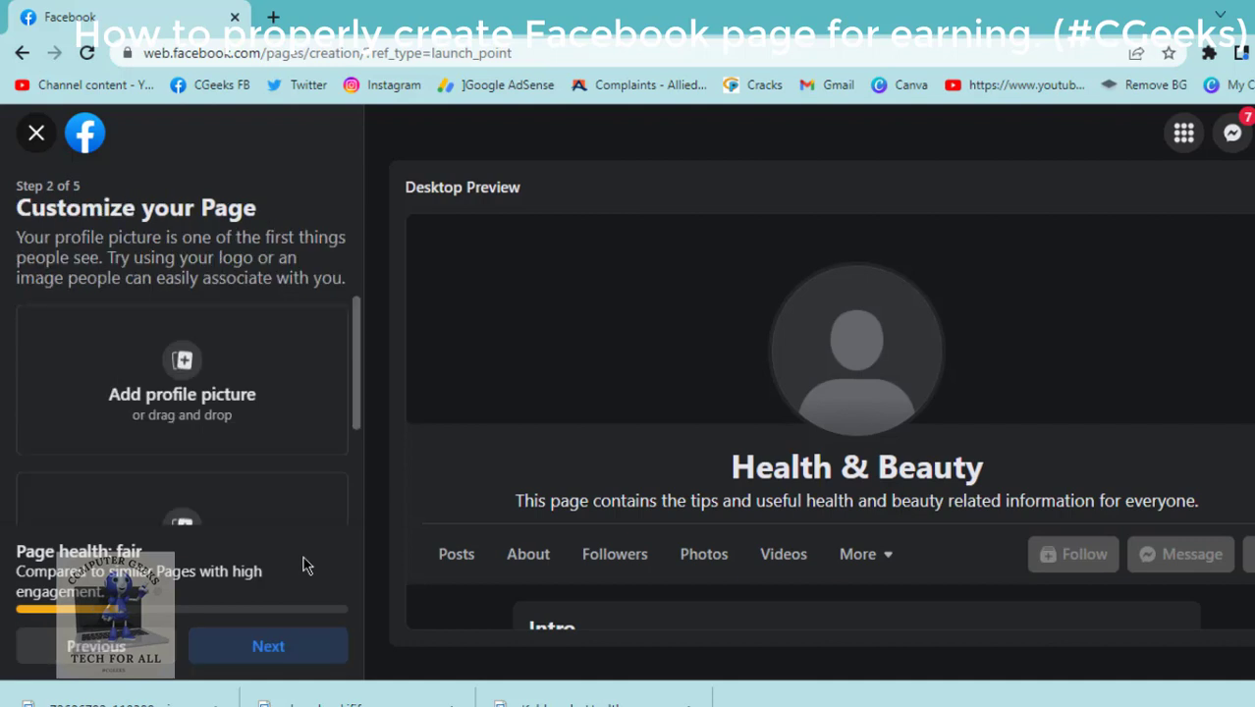
# Upload the 'download' logo from Pictures > Saved Pictures as the profile picture.
pyautogui.click(196, 393)
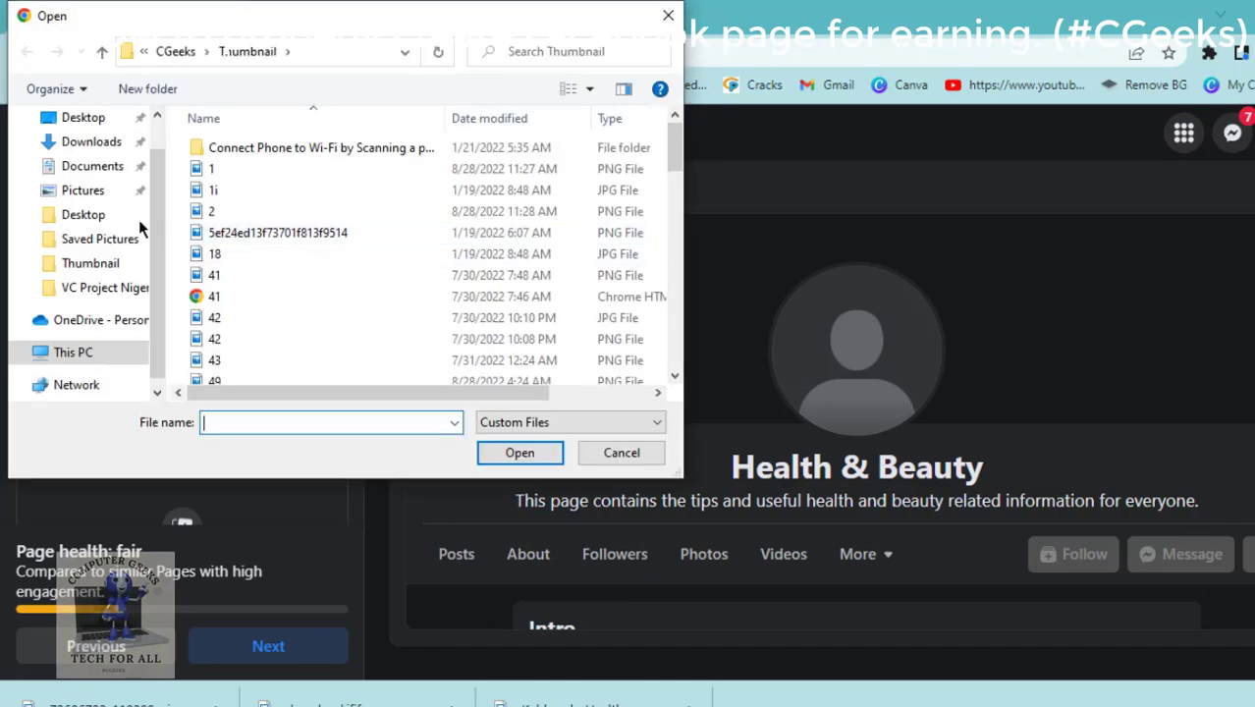
pyautogui.click(106, 194)
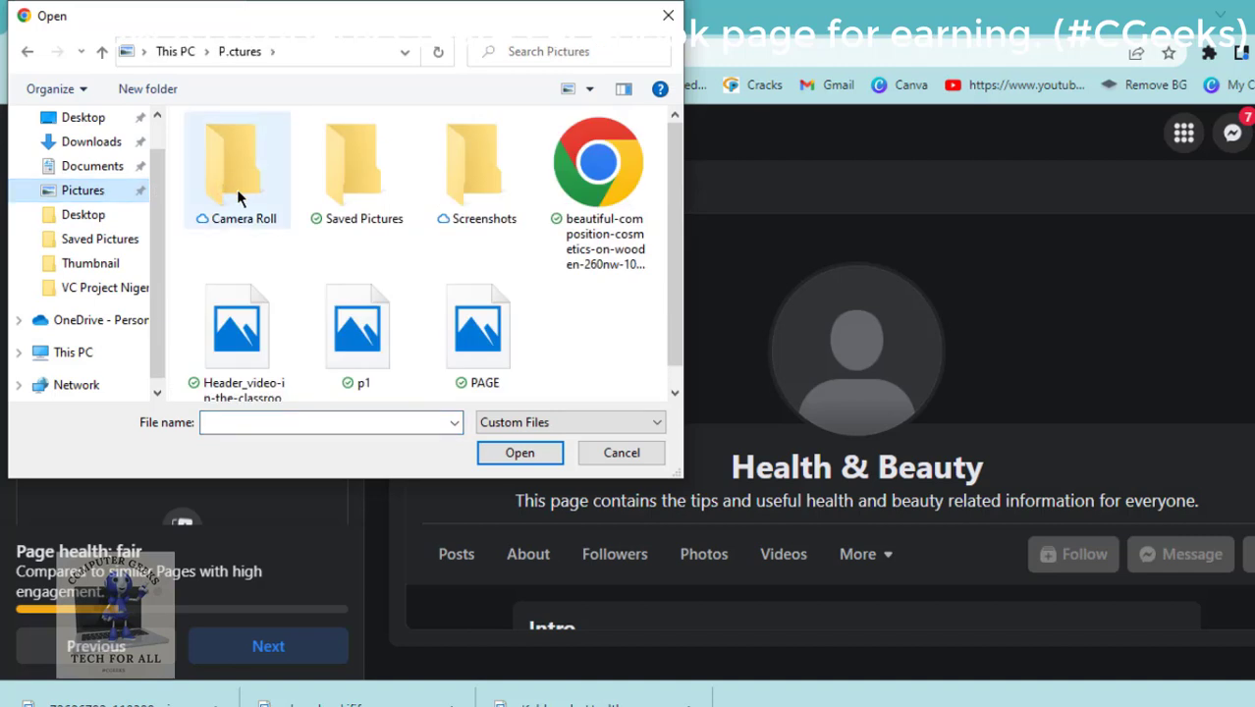
pyautogui.doubleClick(376, 216)
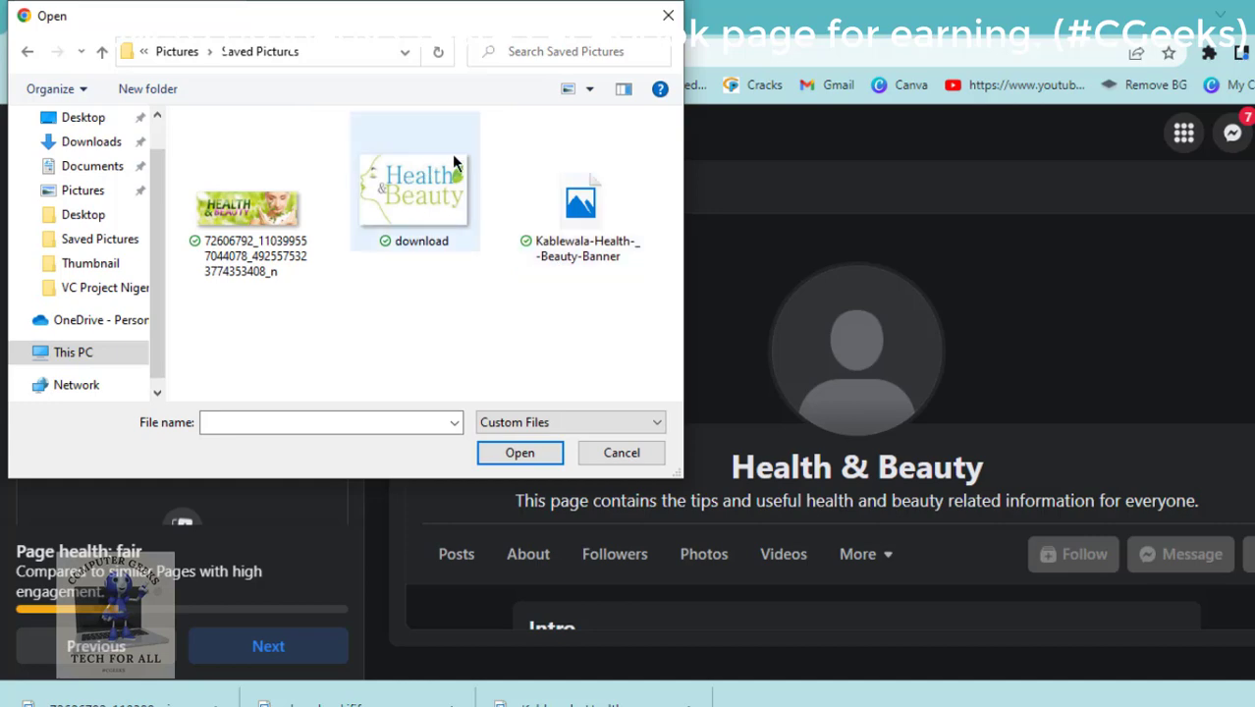
pyautogui.doubleClick(424, 187)
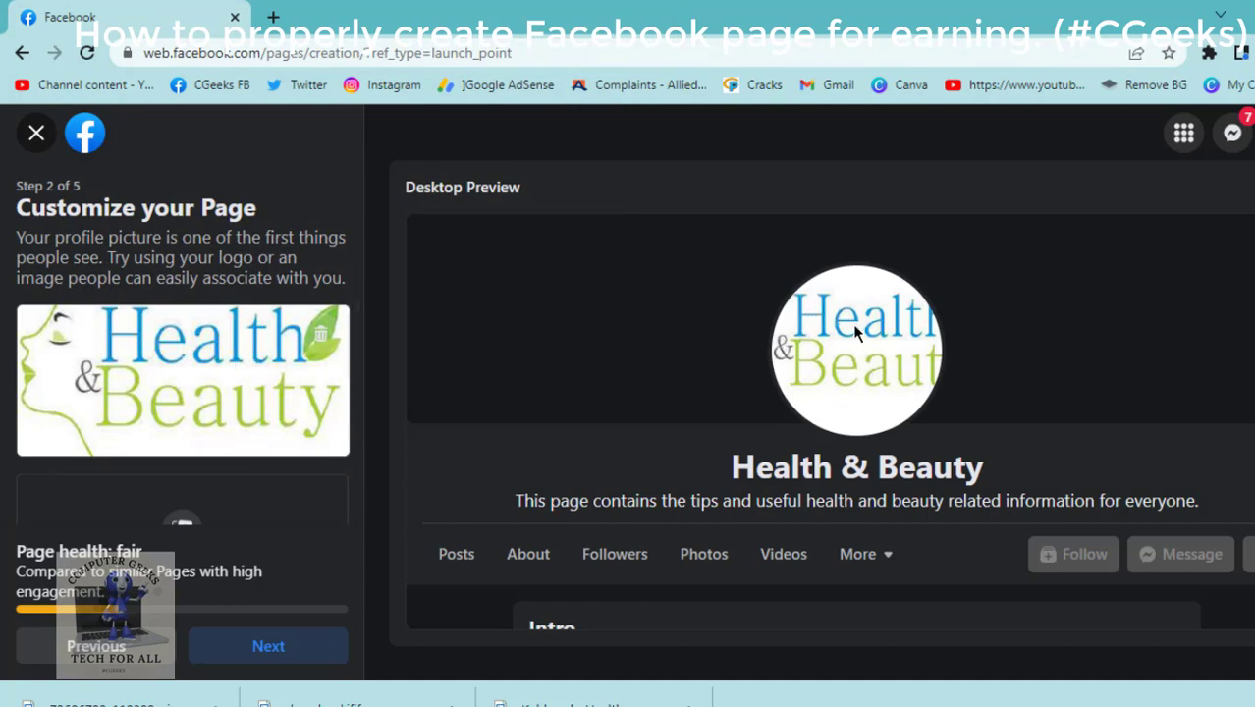
# Use the first Saved Pictures banner as cover photo and drag it to fit the frame.
pyautogui.scroll(-3, 169, 369)
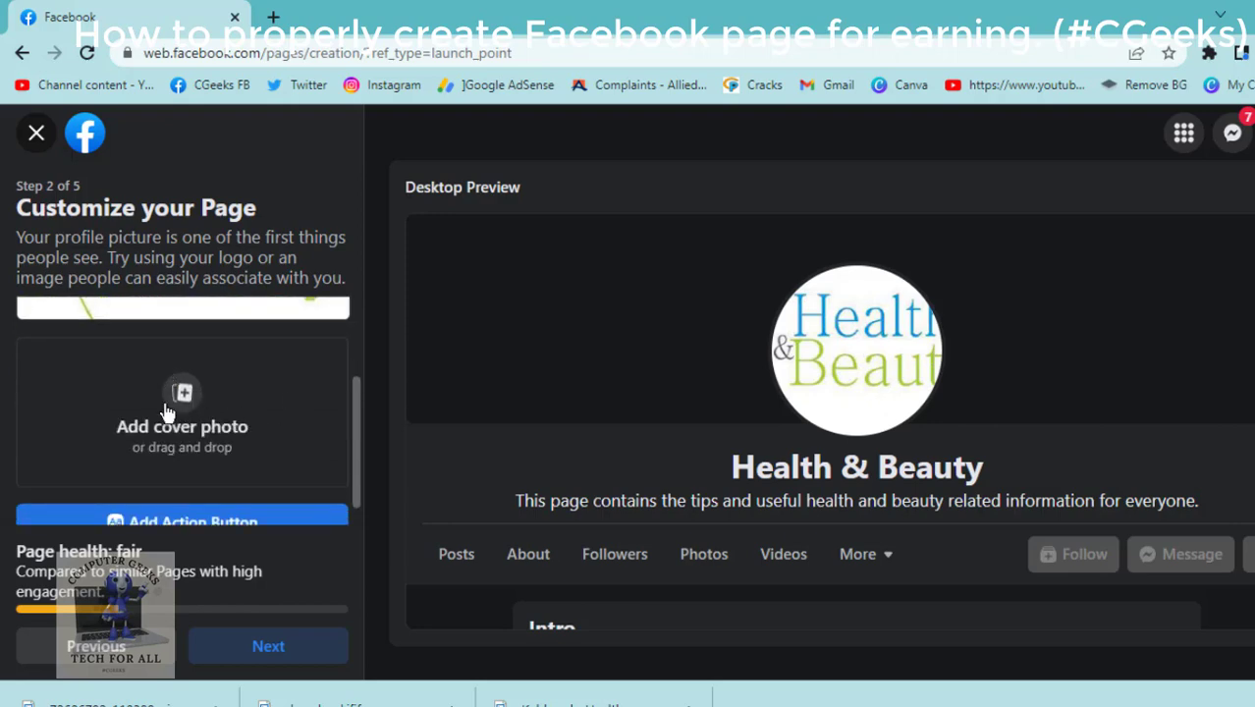
pyautogui.click(167, 413)
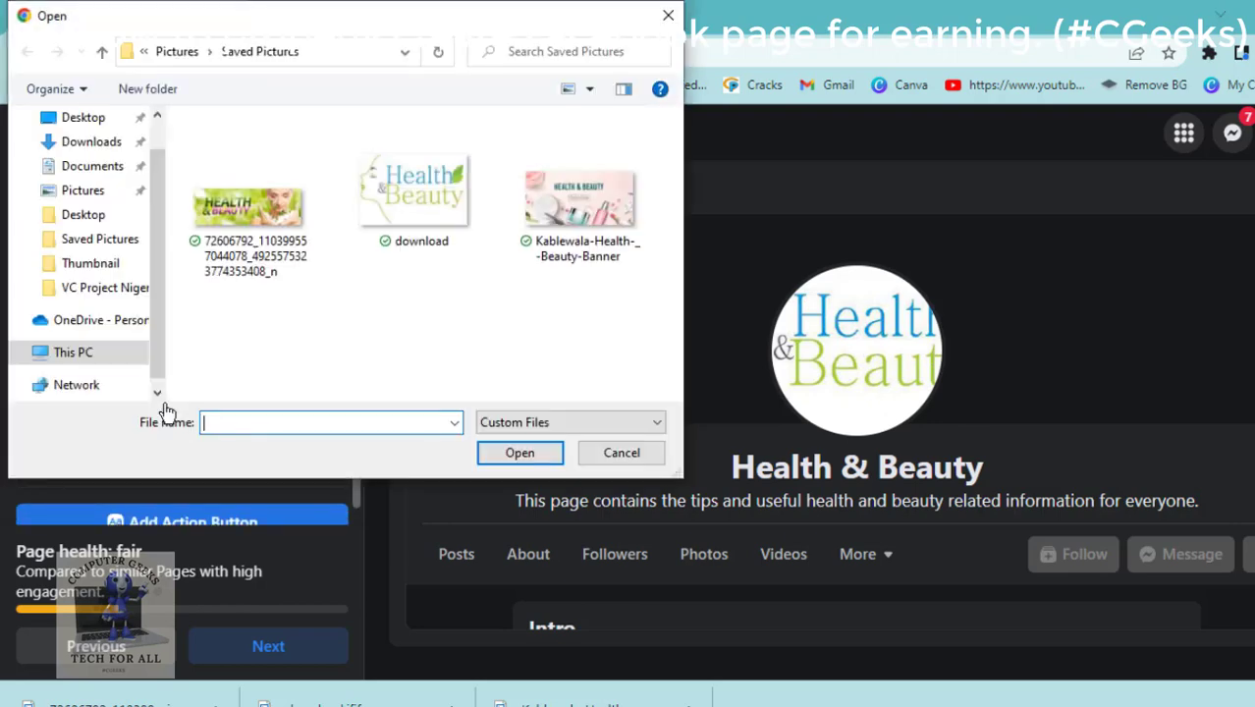
pyautogui.doubleClick(231, 211)
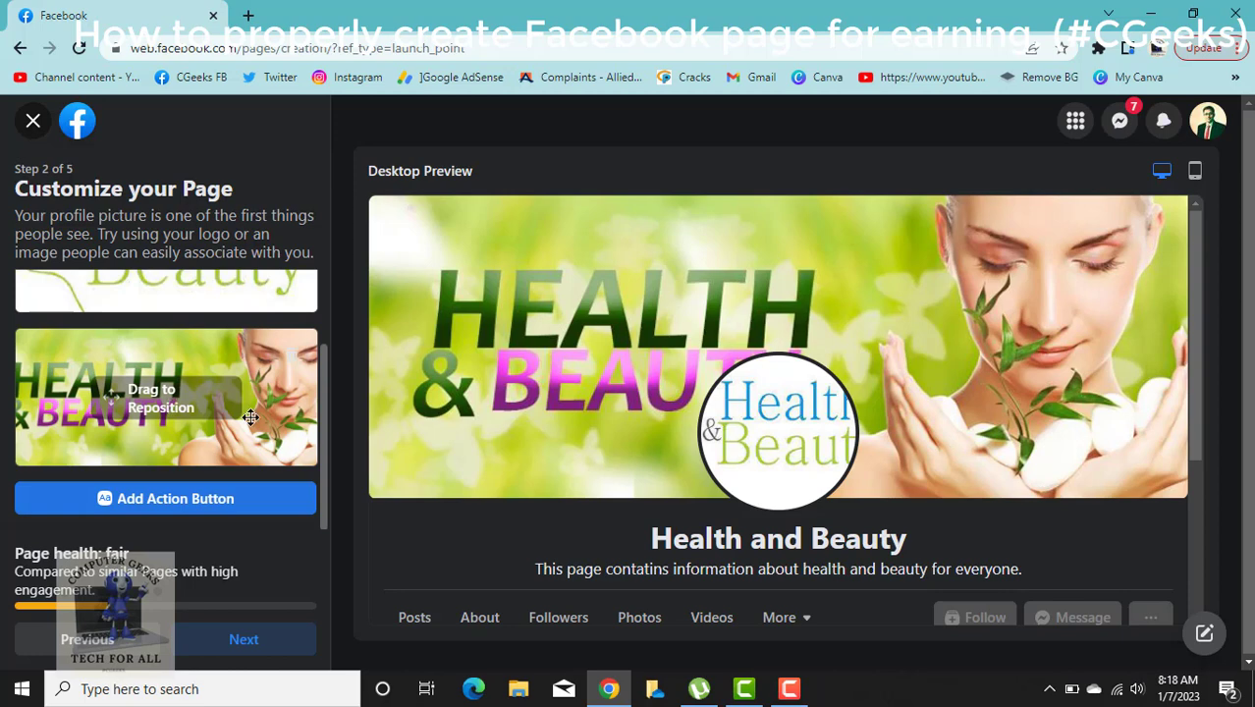
pyautogui.moveTo(252, 417)
pyautogui.mouseDown()
pyautogui.moveTo(207, 411)
pyautogui.moveTo(290, 412)
pyautogui.moveTo(263, 382)
pyautogui.moveTo(289, 387)
pyautogui.mouseUp()
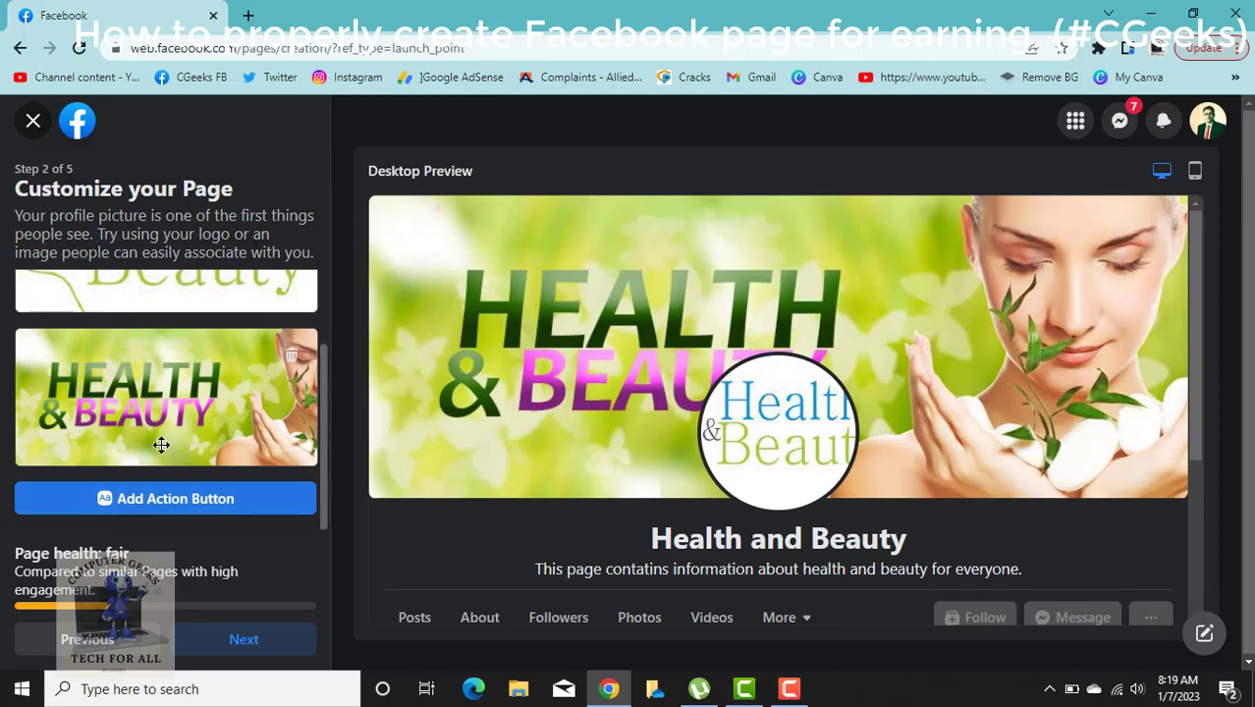
pyautogui.click(175, 499)
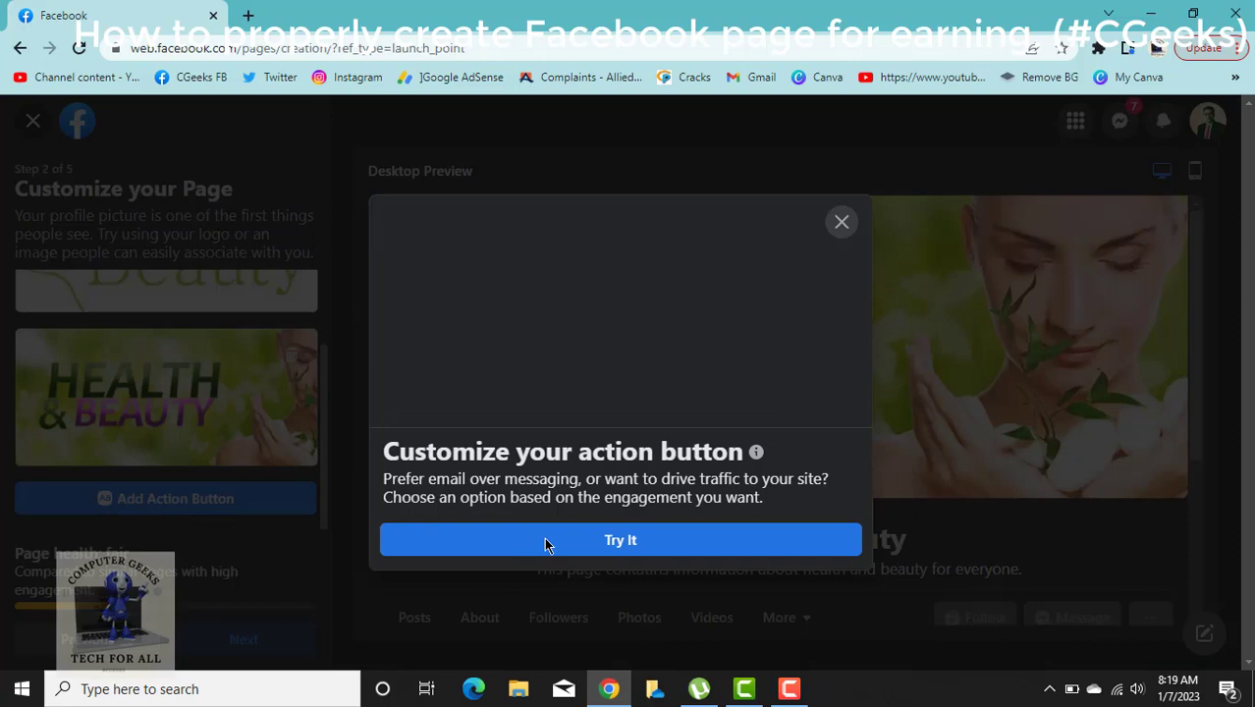
pyautogui.click(613, 542)
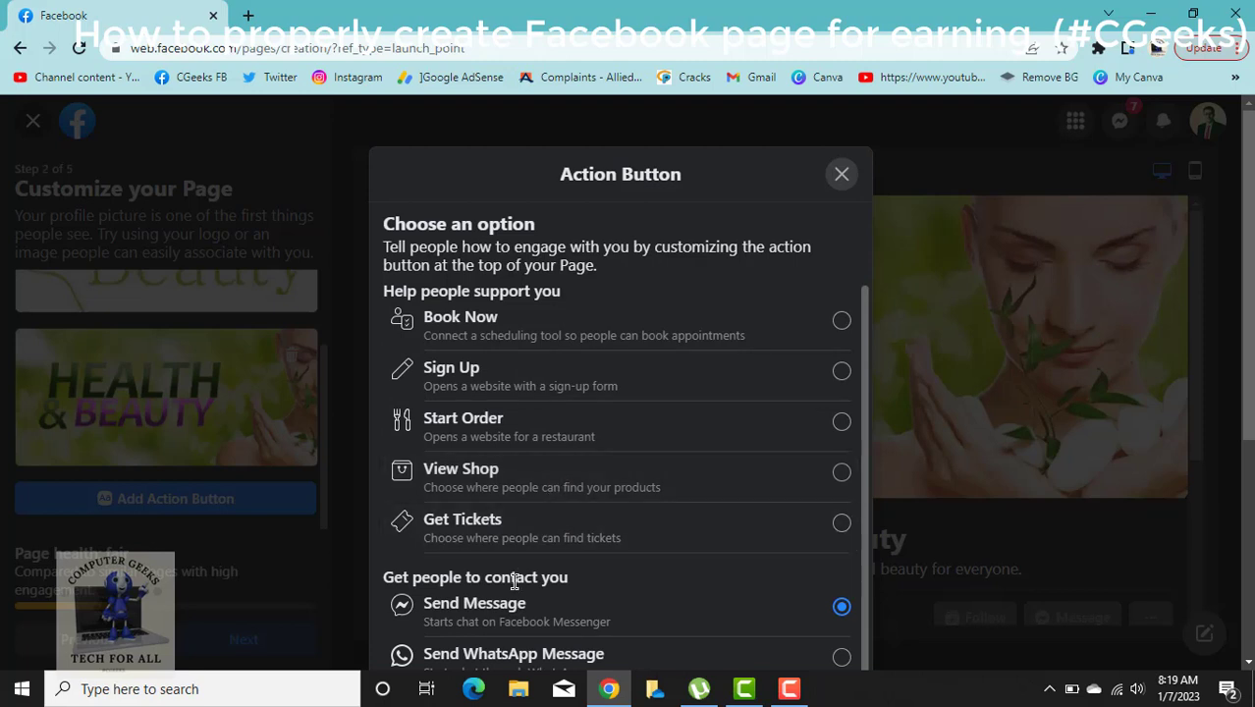
pyautogui.scroll(-2, 514, 581)
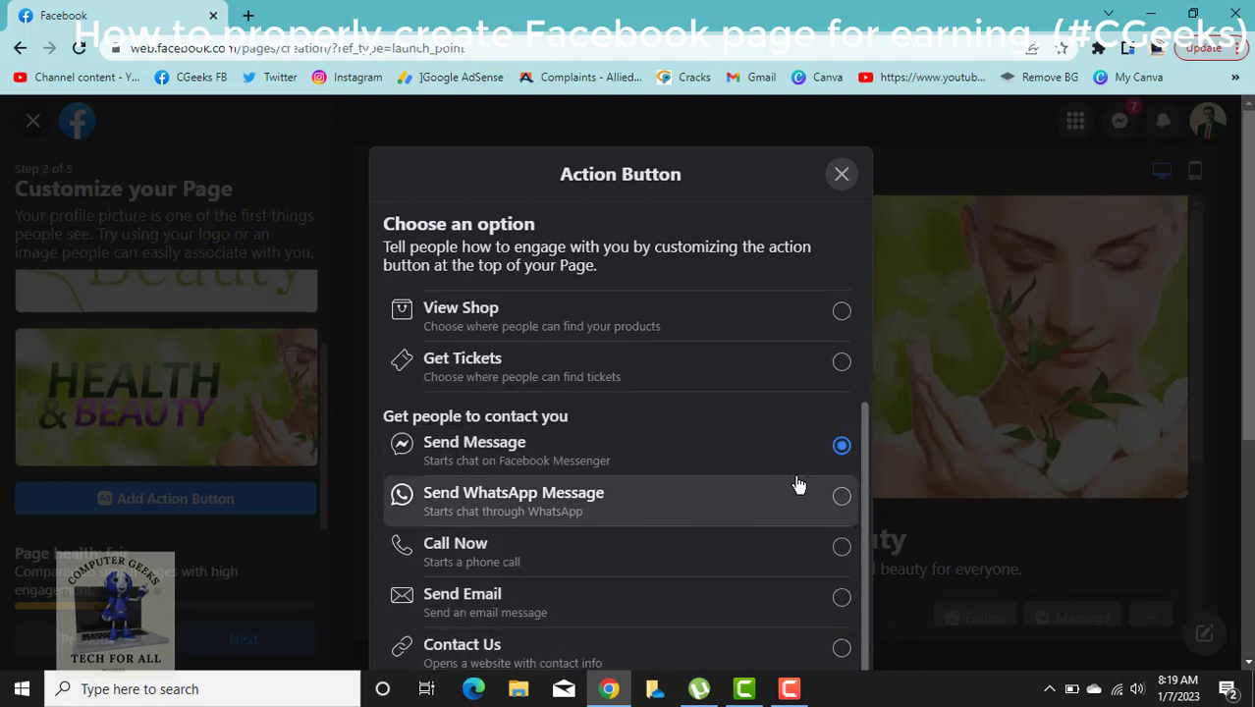
pyautogui.scroll(-1, 799, 485)
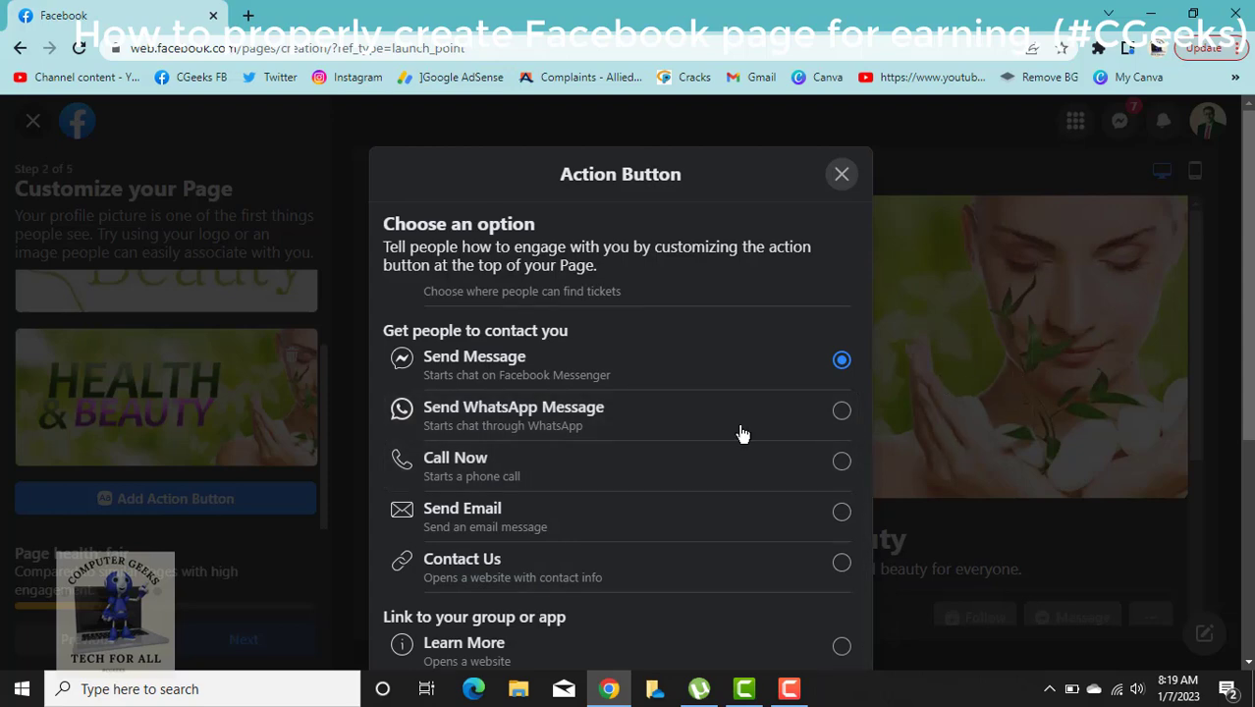
pyautogui.click(824, 370)
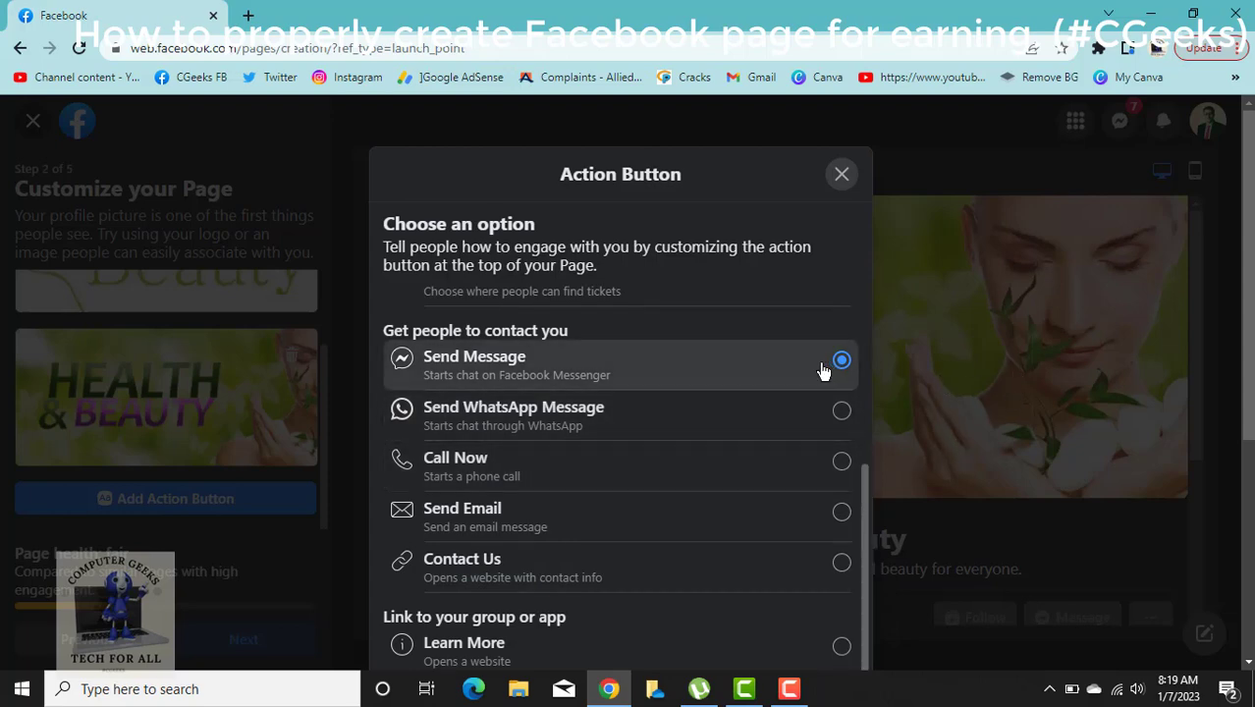
pyautogui.click(989, 403)
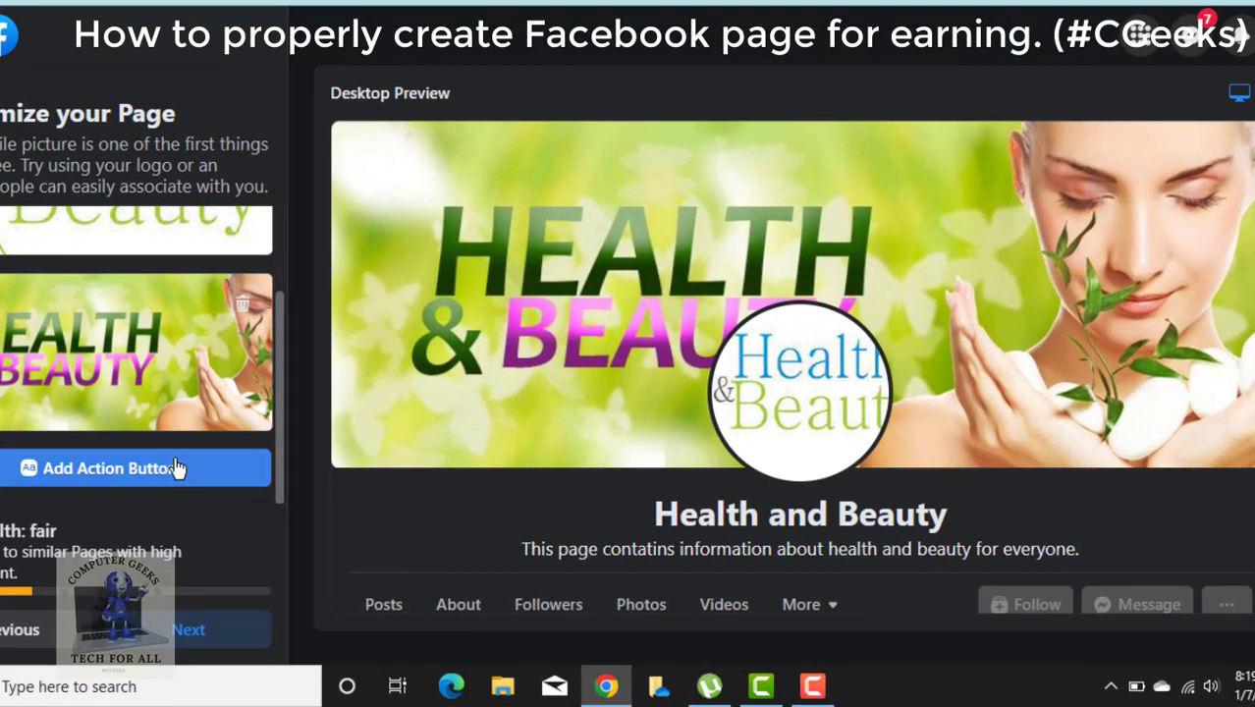
pyautogui.scroll(-1, 470, 461)
pyautogui.scroll(-2, 469, 463)
pyautogui.scroll(1, 468, 458)
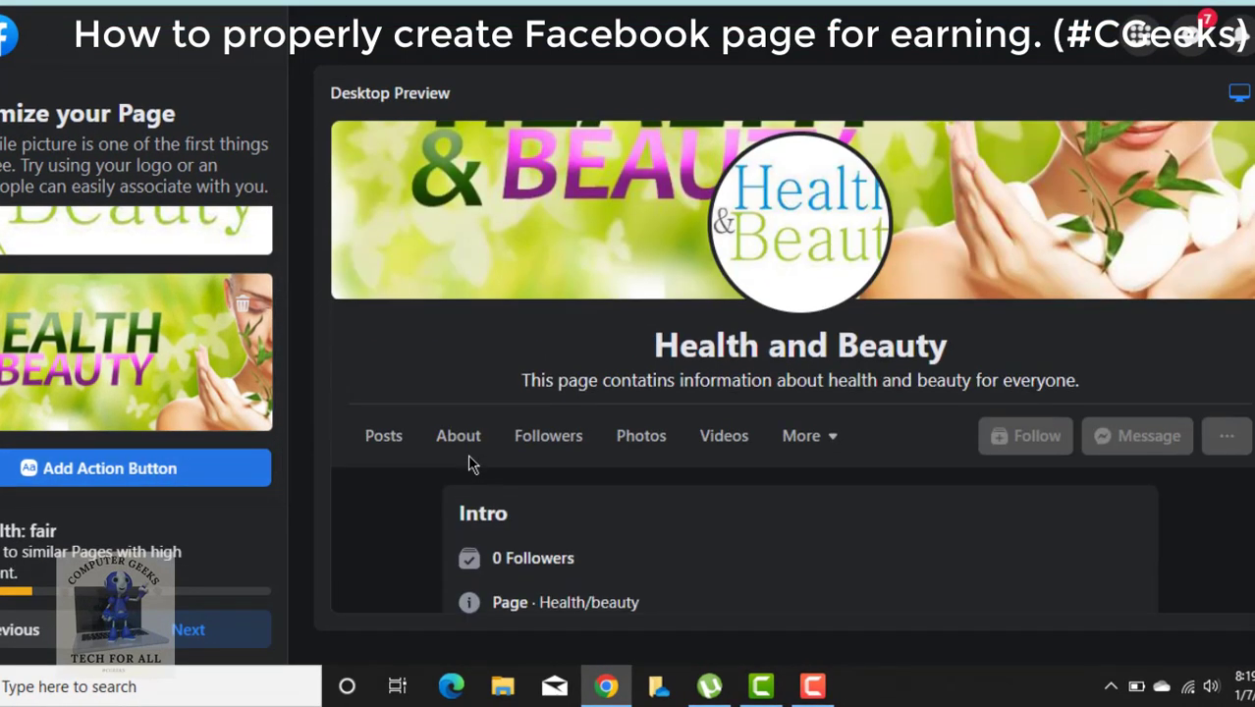
pyautogui.click(187, 470)
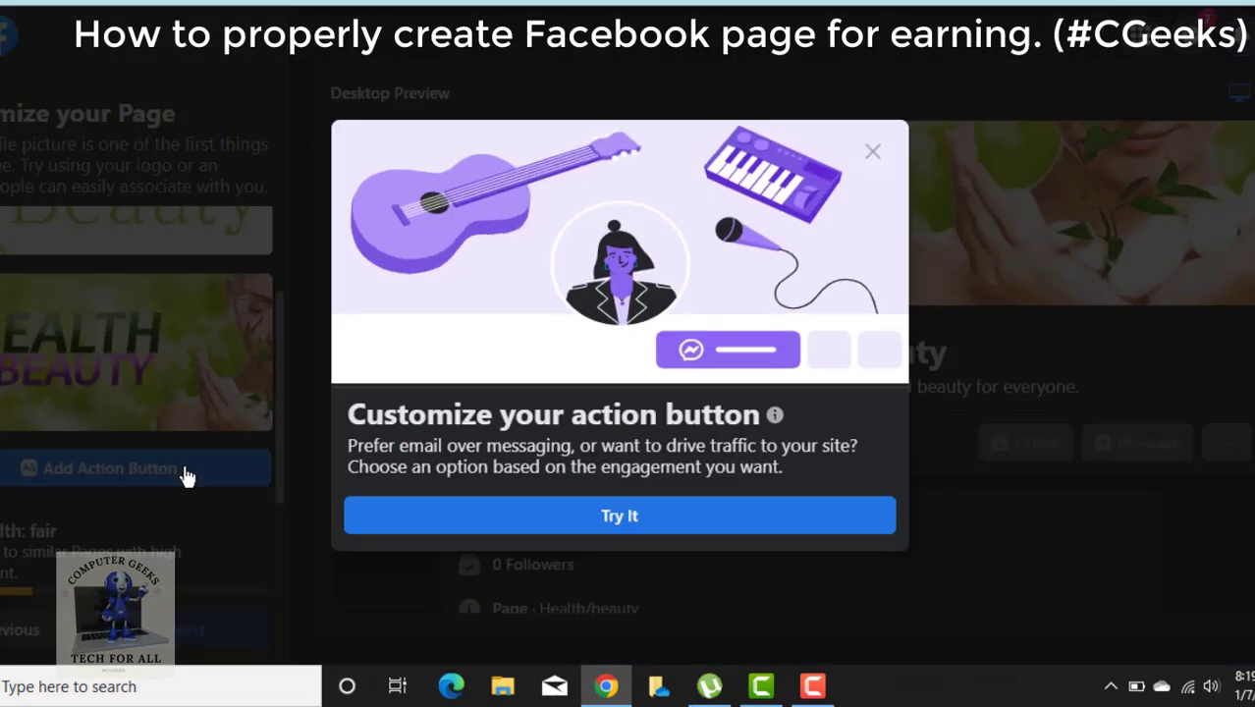
pyautogui.click(547, 521)
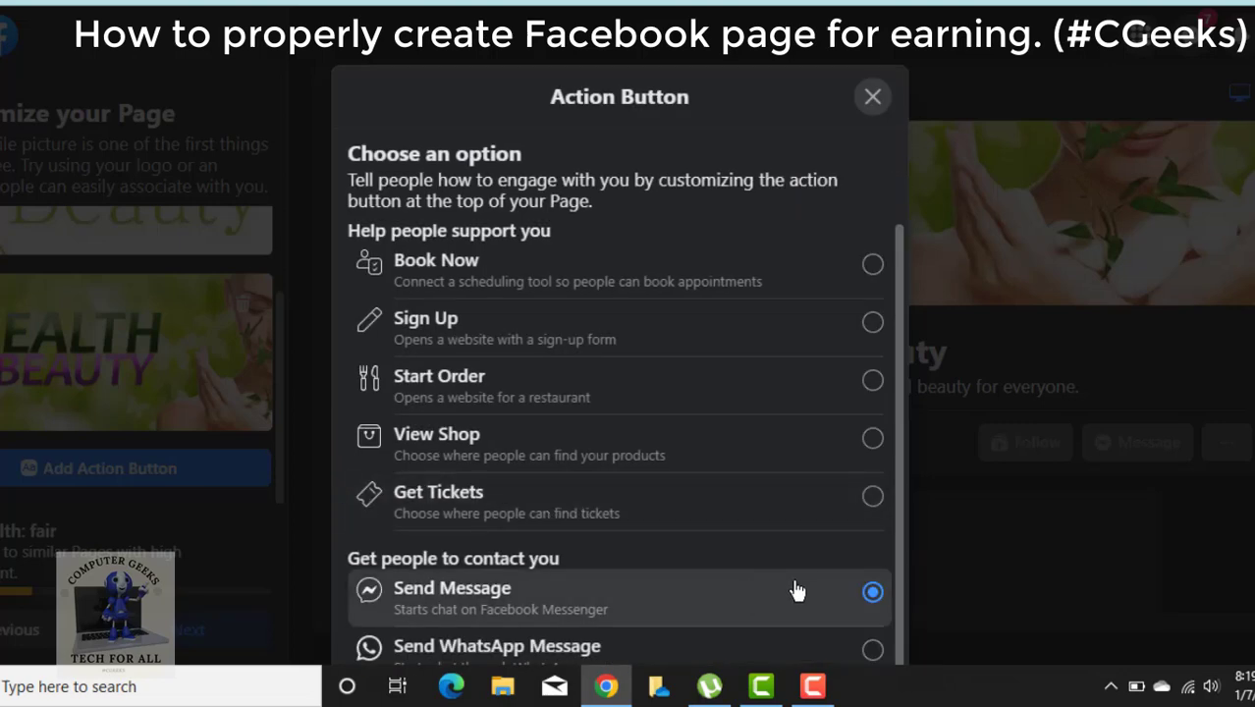
pyautogui.click(216, 463)
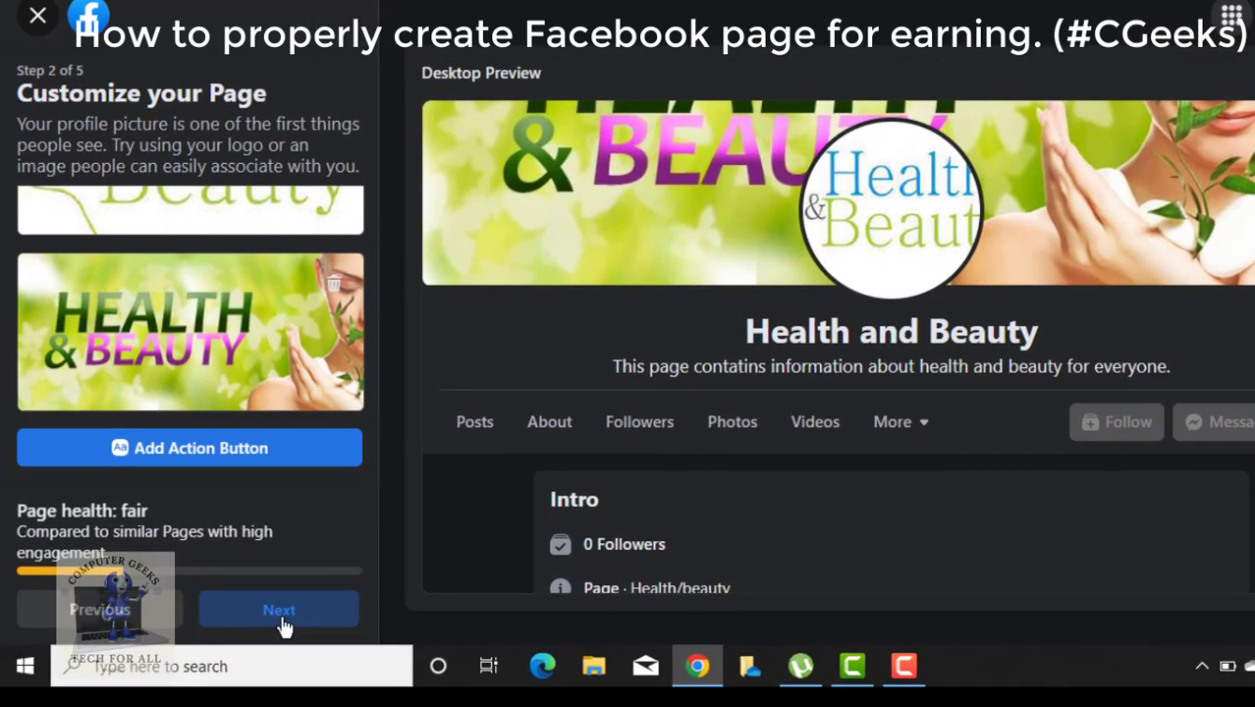
# Advance to the Connect WhatsApp step and skip linking WhatsApp.
pyautogui.click(281, 621)
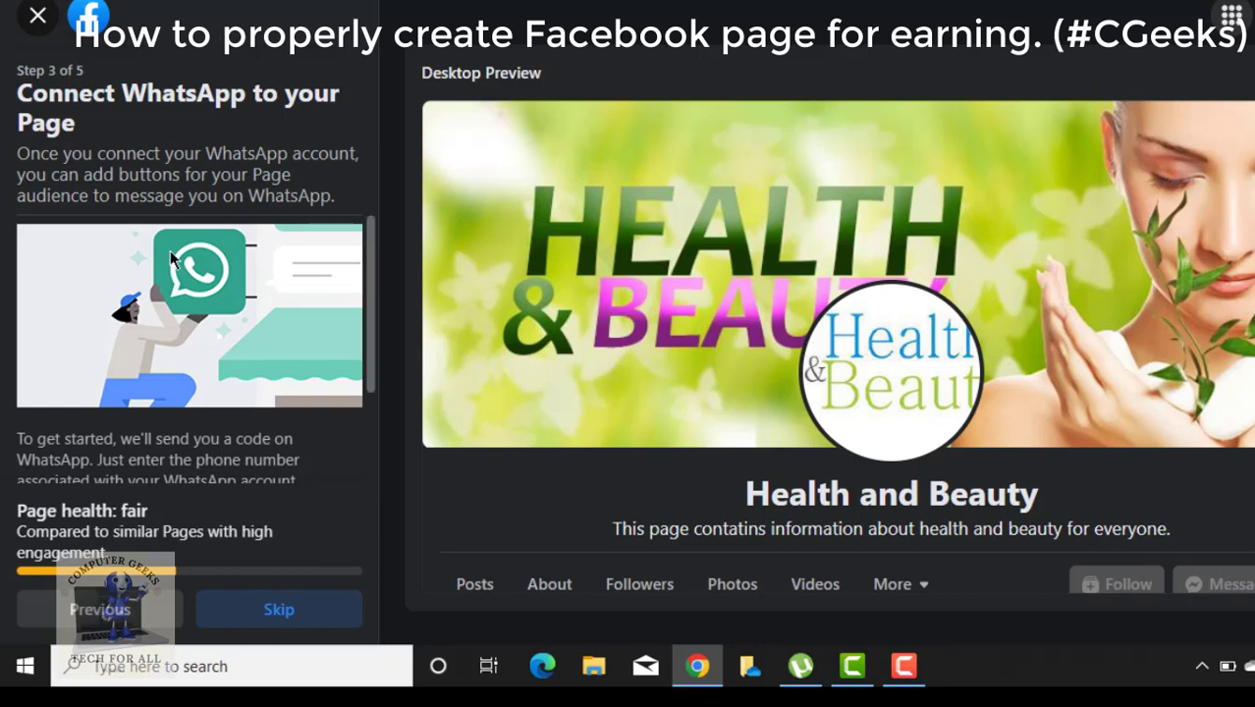
pyautogui.scroll(-2, 171, 257)
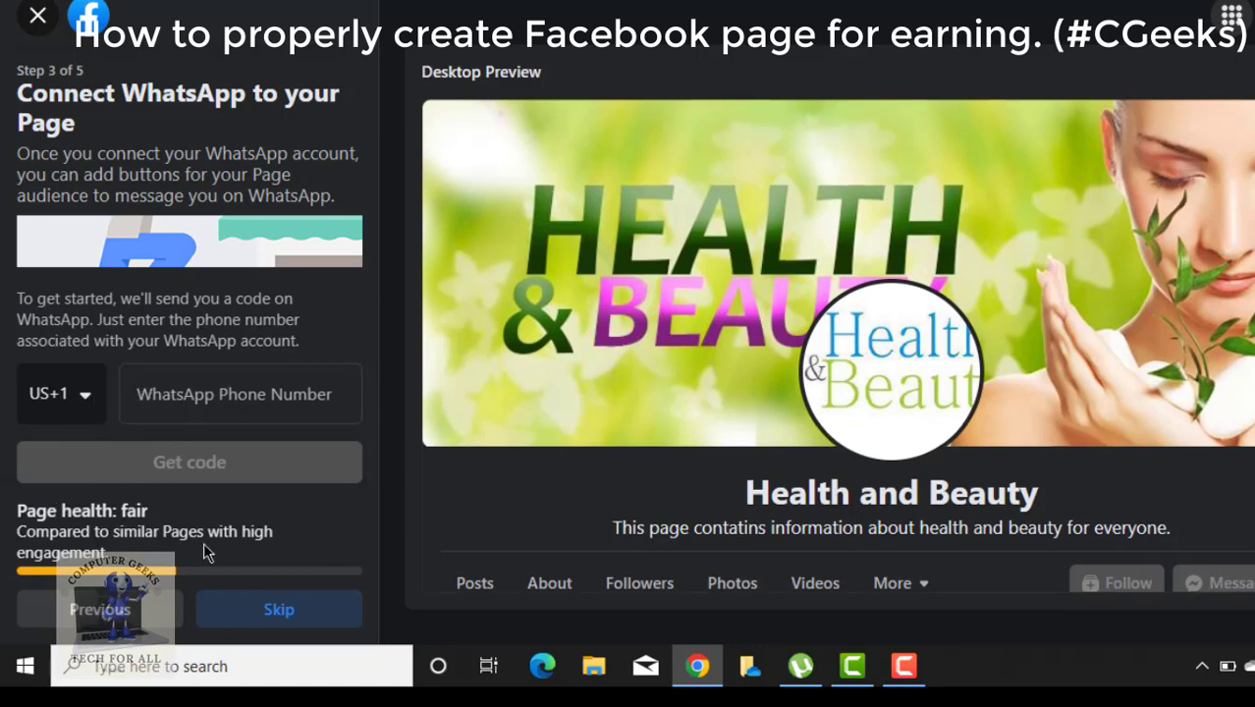
pyautogui.click(275, 606)
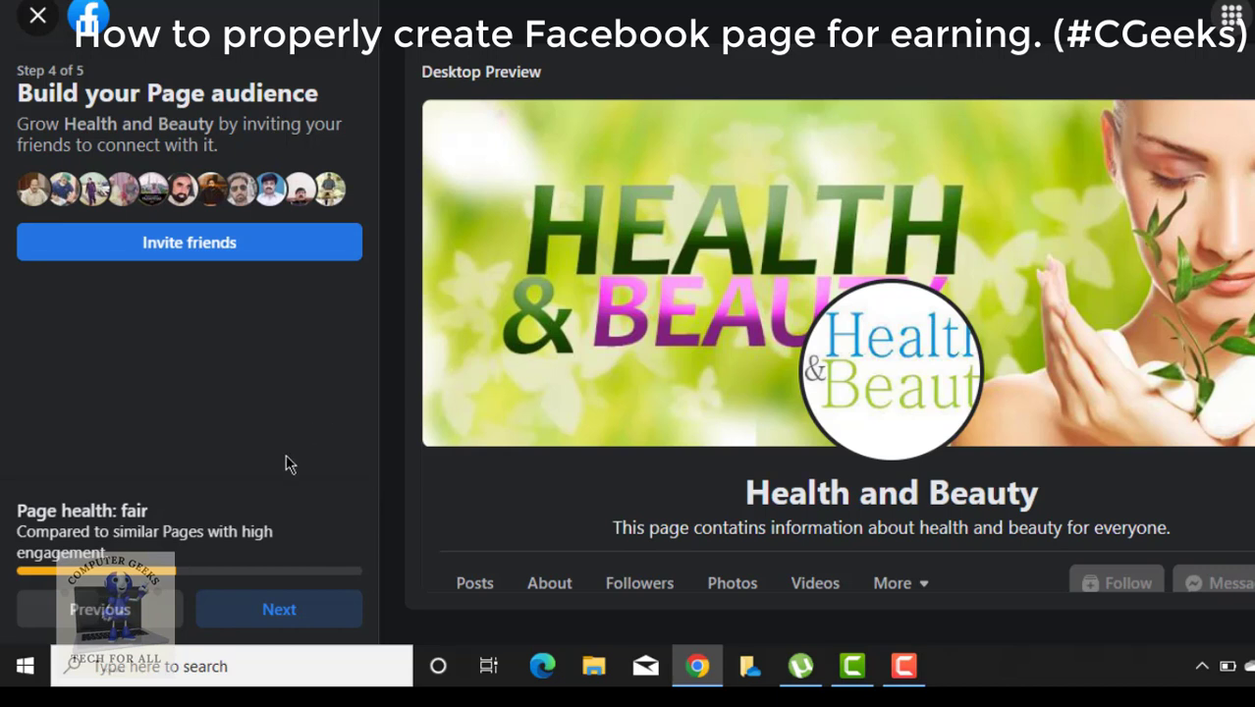
# Complete the final Page setup step, leaving marketing and promotional emails turned off.
pyautogui.click(236, 629)
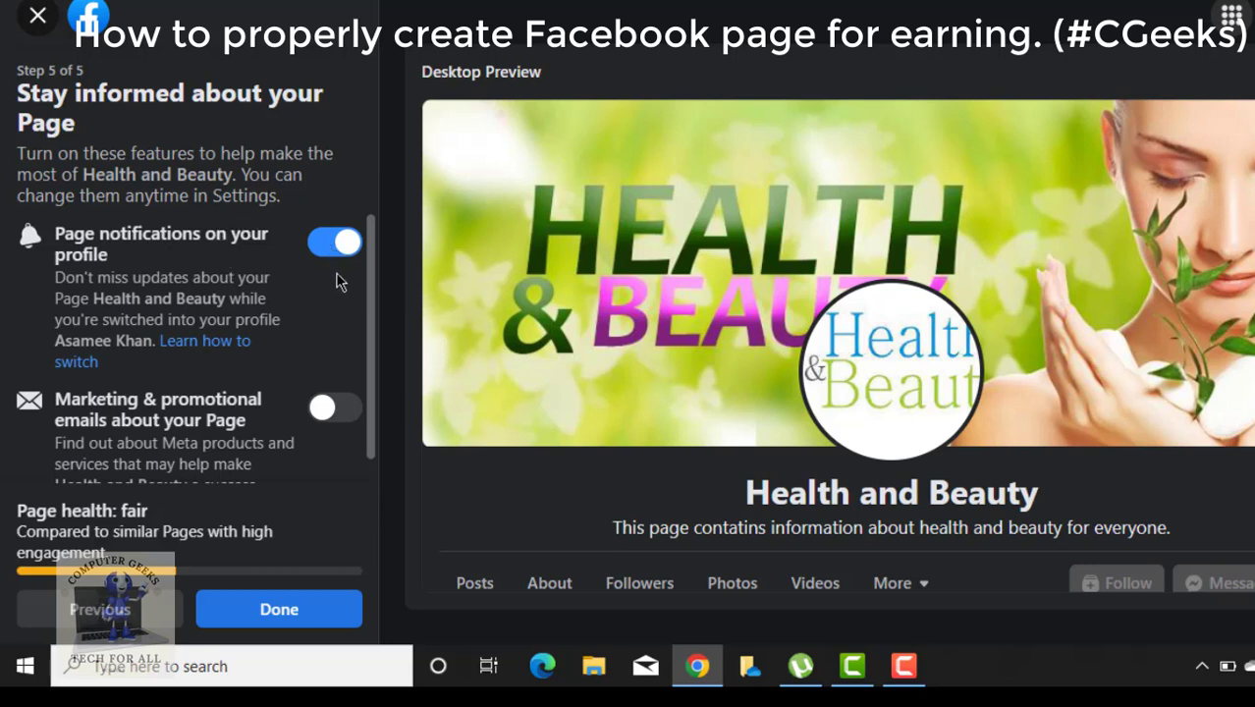
pyautogui.scroll(-1, 254, 441)
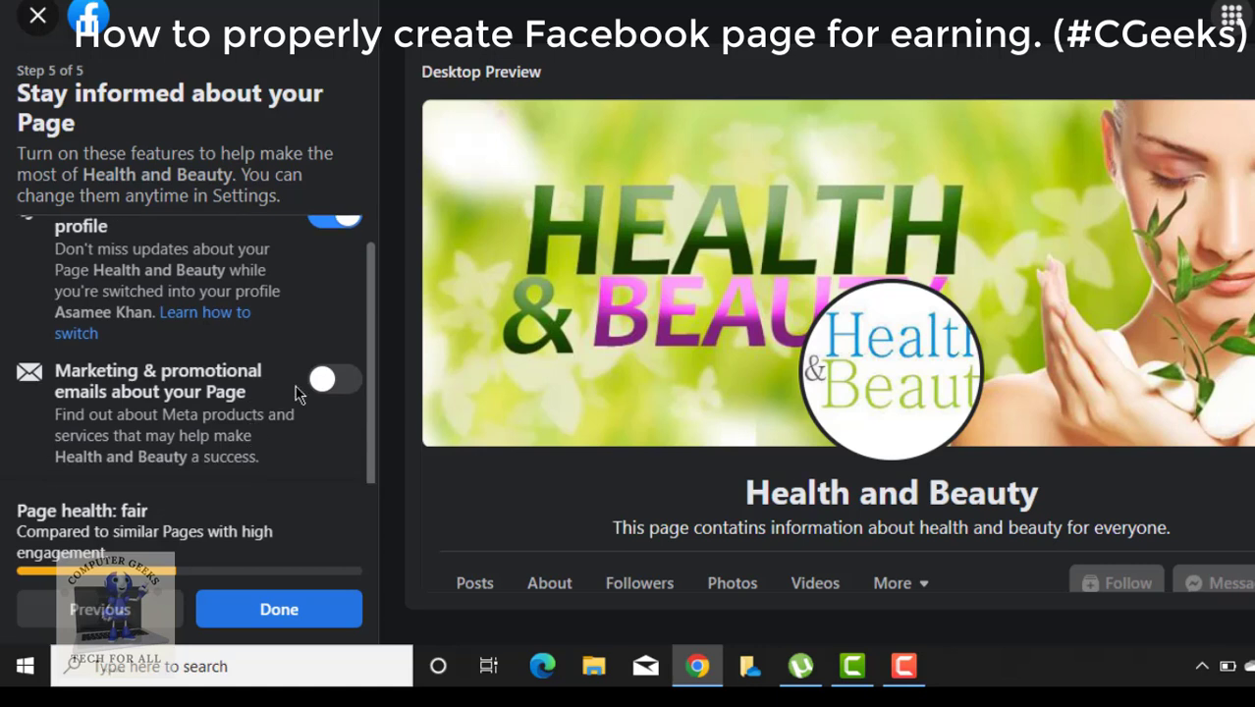
pyautogui.click(343, 387)
pyautogui.click(327, 388)
pyautogui.click(255, 614)
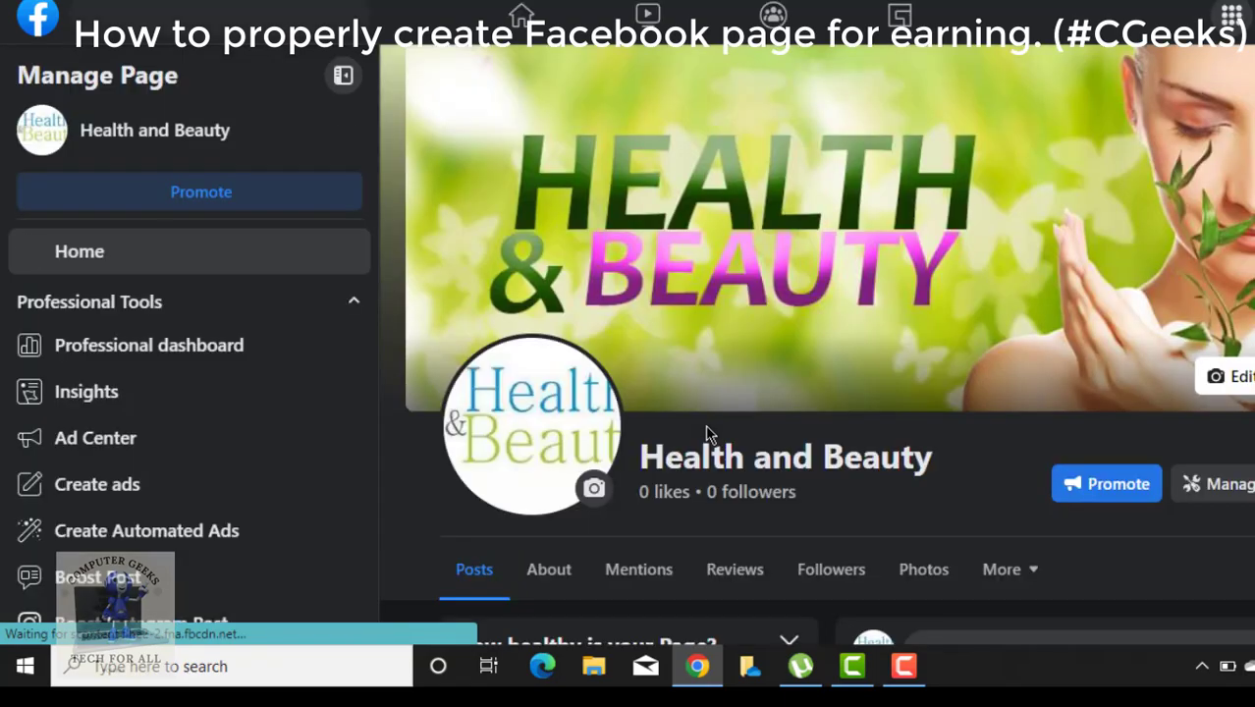
# Scroll the new Health and Beauty Page to view its full cover photo and header.
pyautogui.scroll(-2, 707, 428)
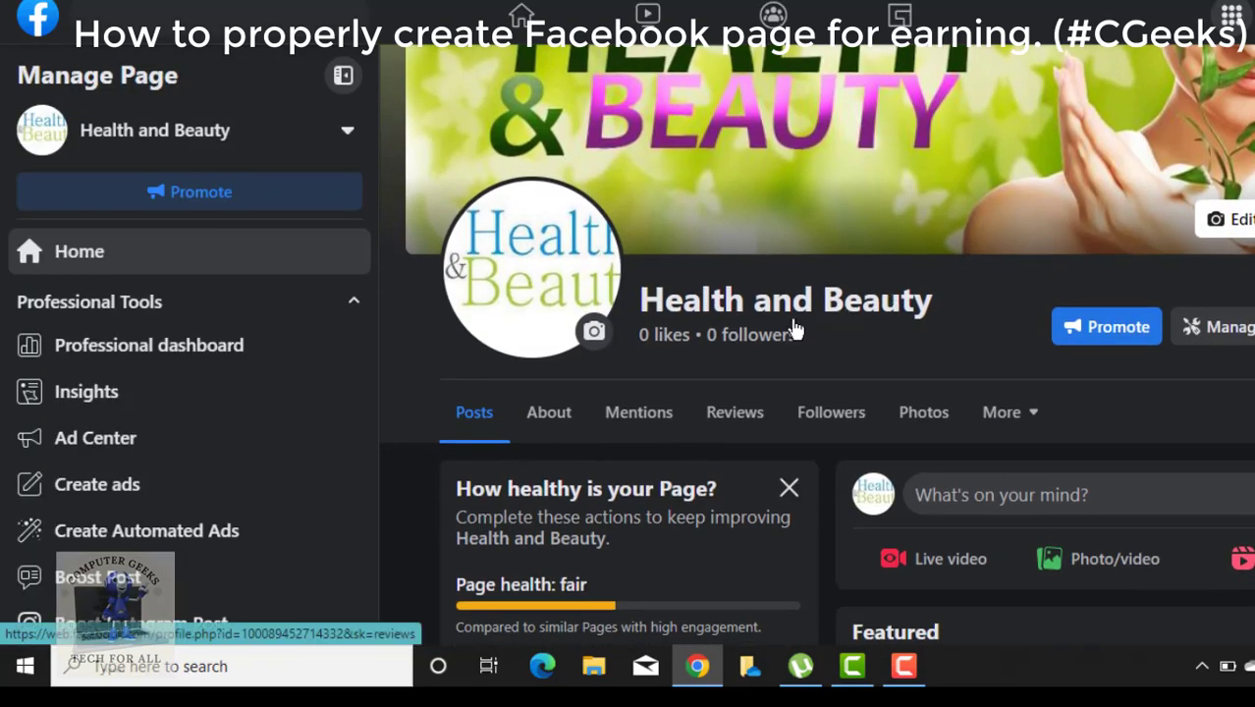
pyautogui.scroll(-1, 756, 328)
pyautogui.scroll(1, 727, 328)
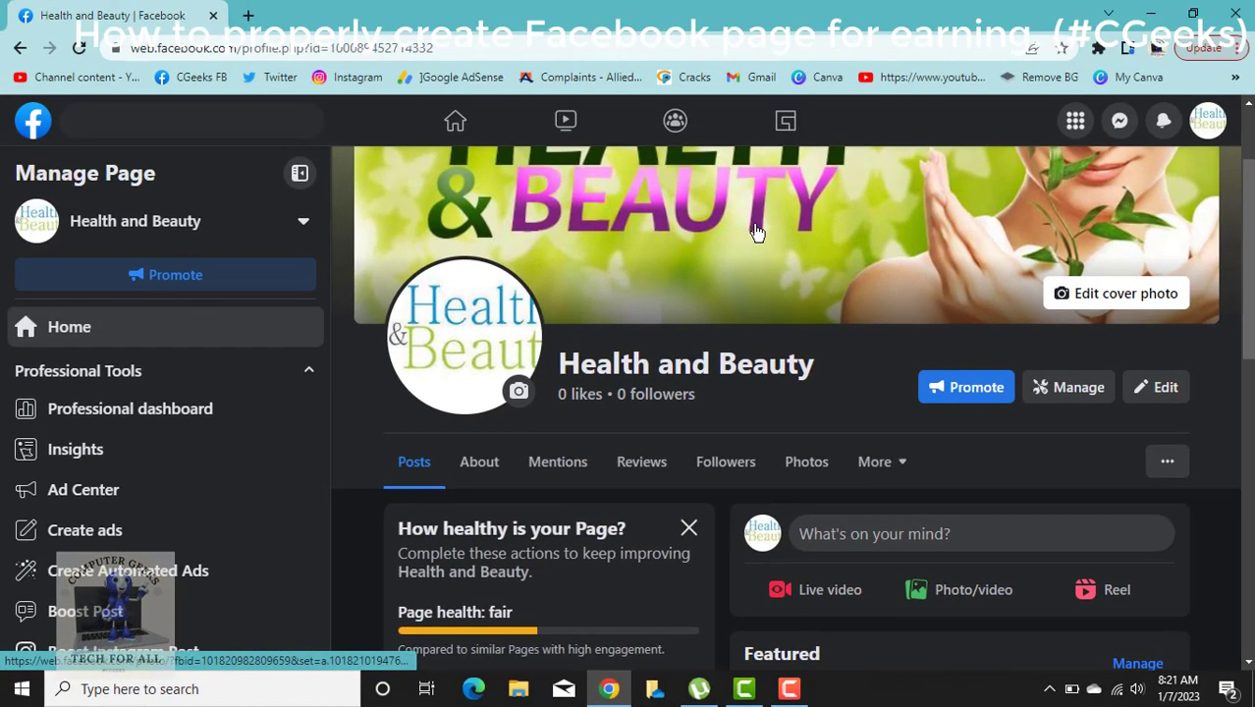
pyautogui.scroll(2, 865, 147)
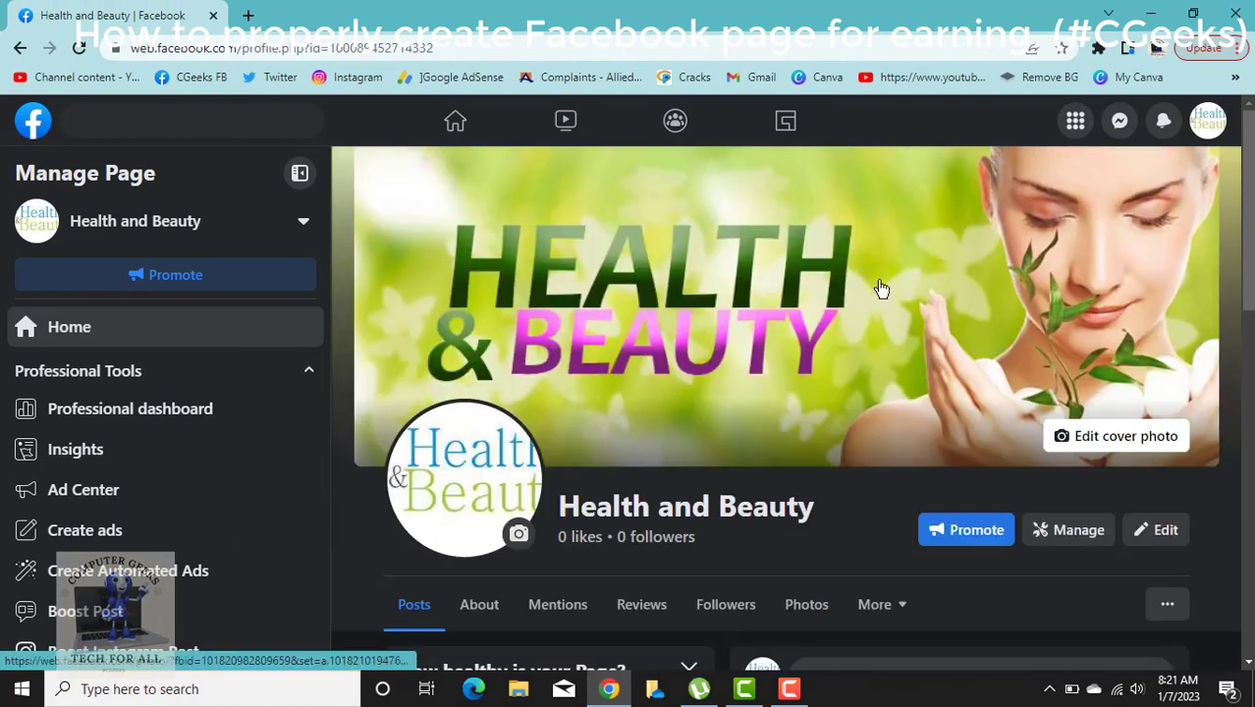
pyautogui.scroll(-2, 528, 488)
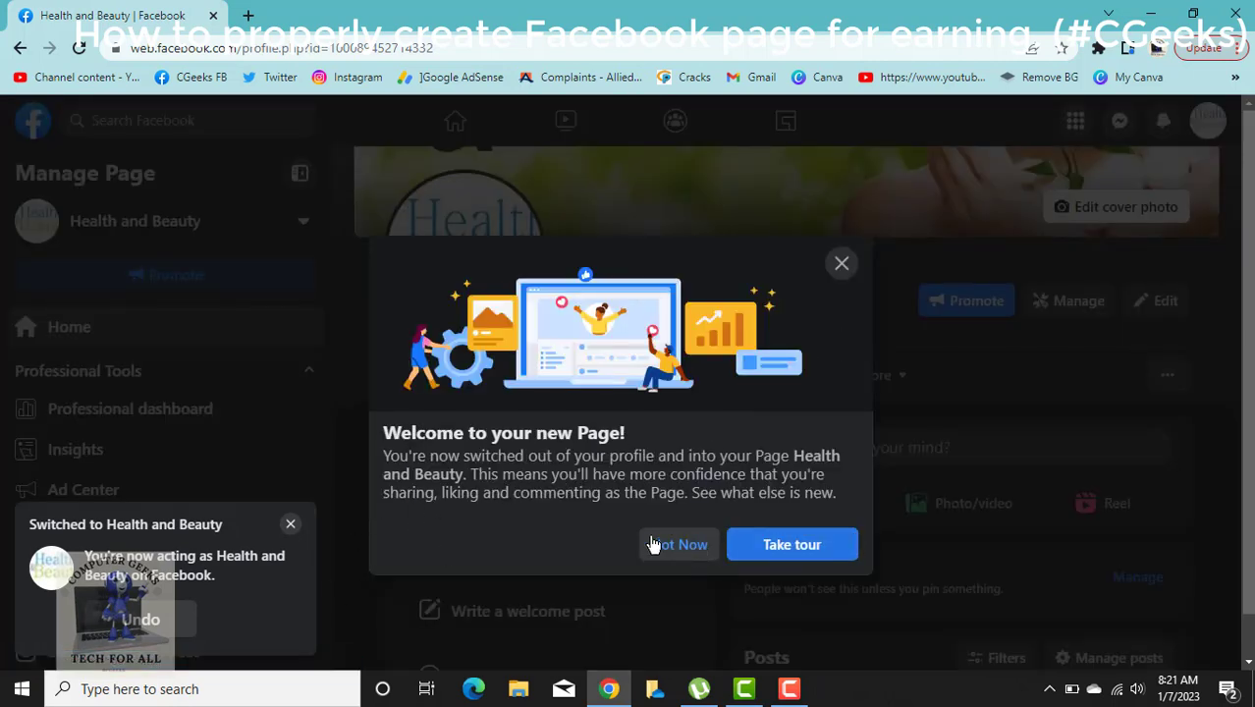
# Step through every tip of the new Page tour, then open the Page's ••• extra options.
pyautogui.click(758, 547)
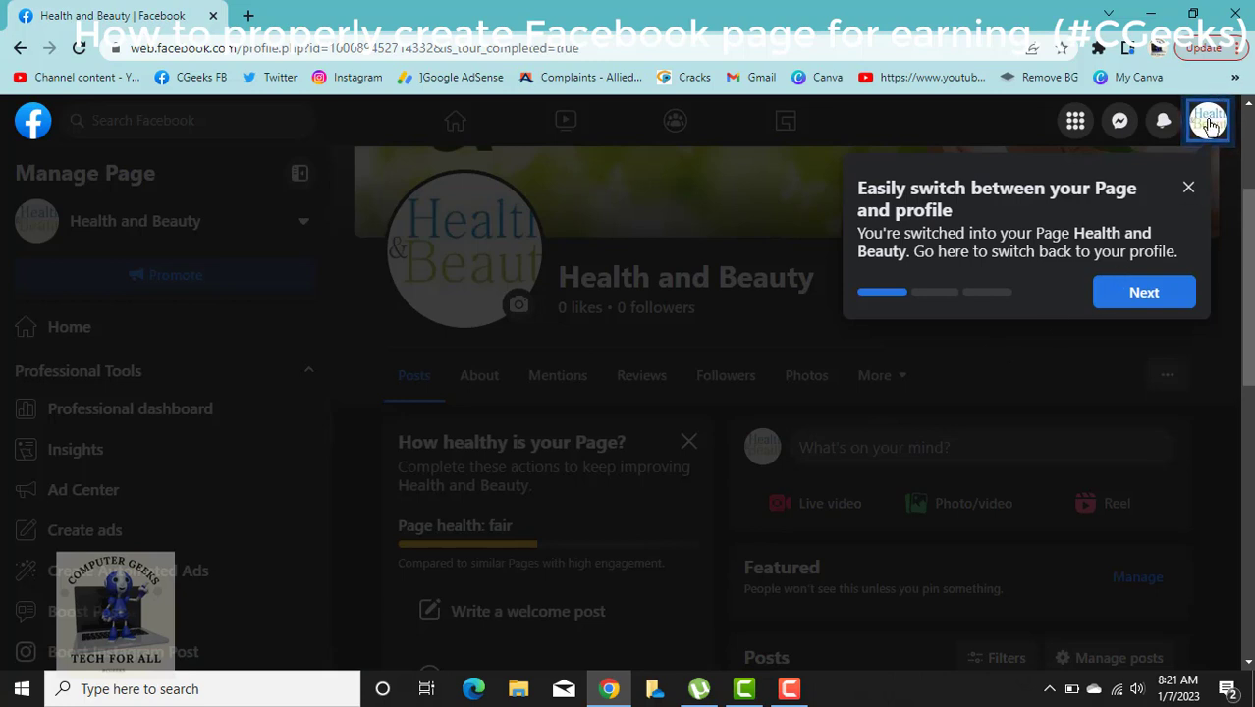
pyautogui.click(1165, 302)
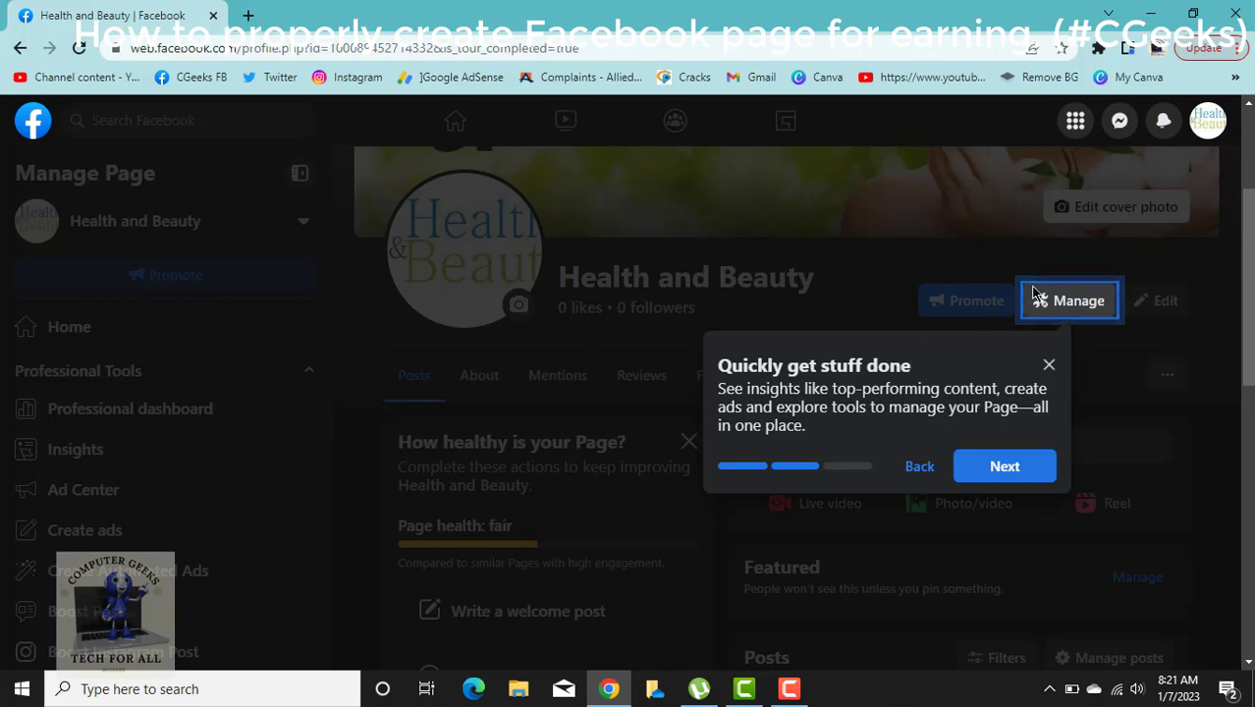
pyautogui.click(994, 469)
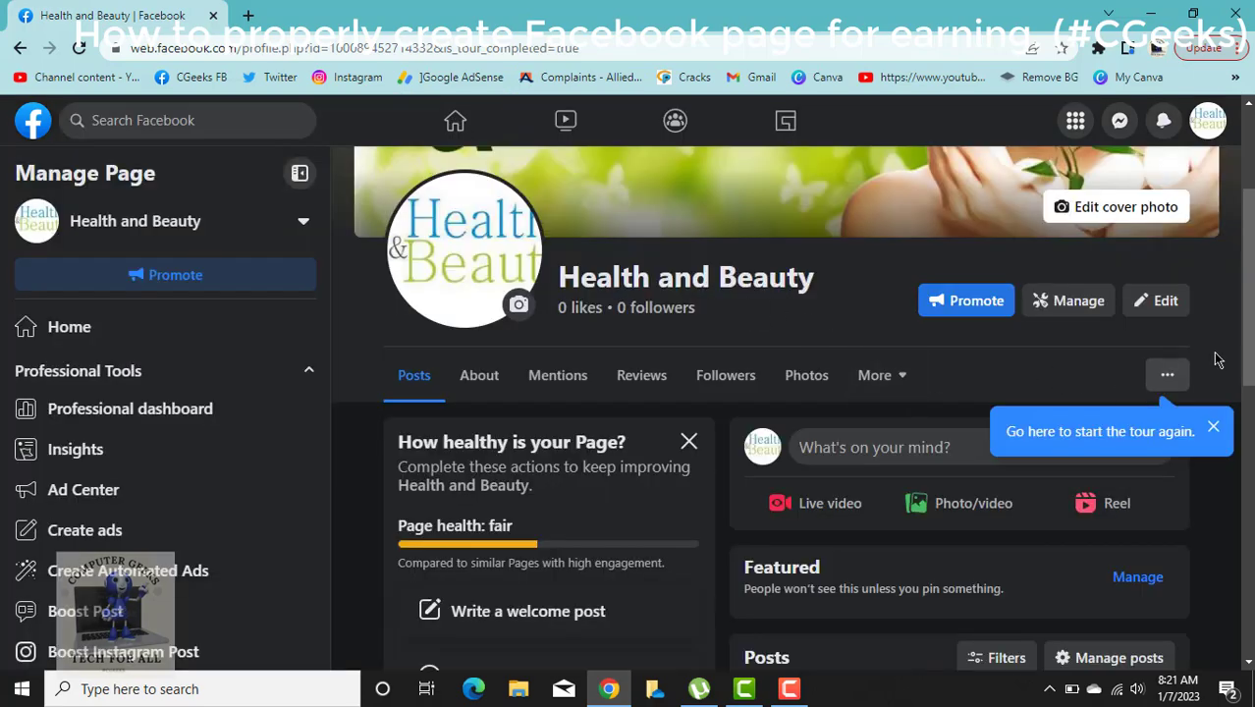
pyautogui.click(1171, 377)
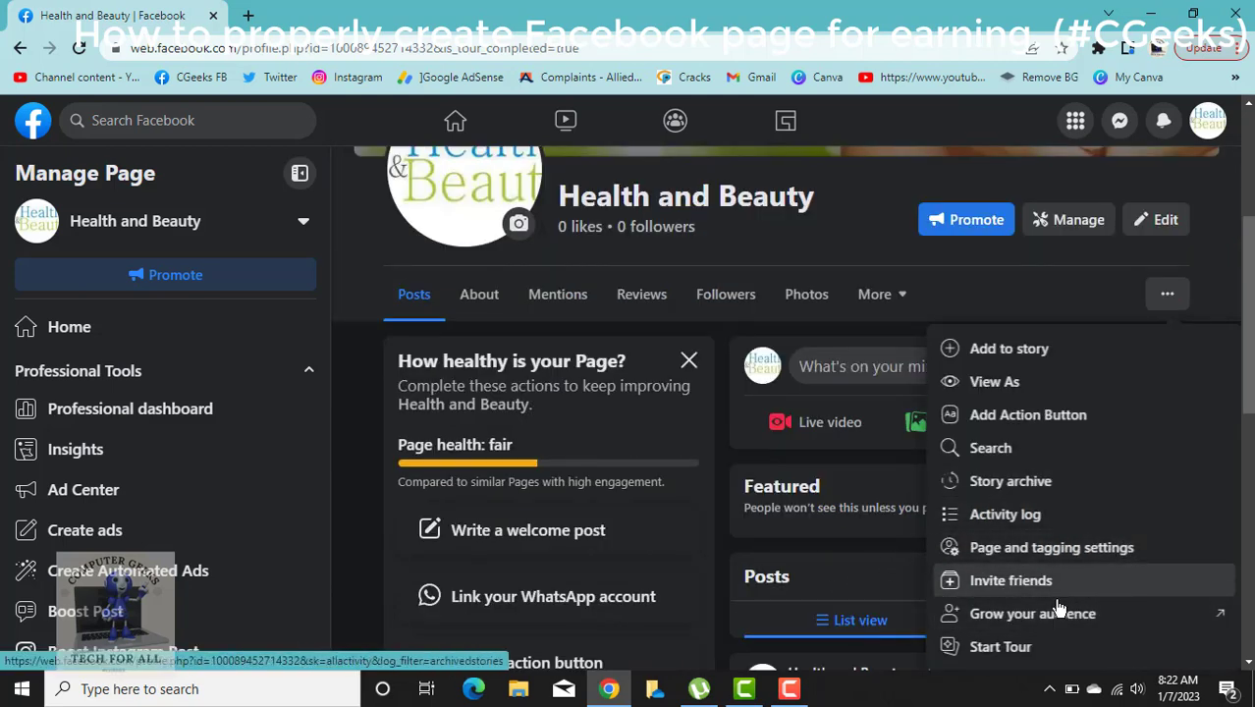
# Browse the More sections and open the Page health checklist showing 6 of 13 steps done.
pyautogui.click(869, 300)
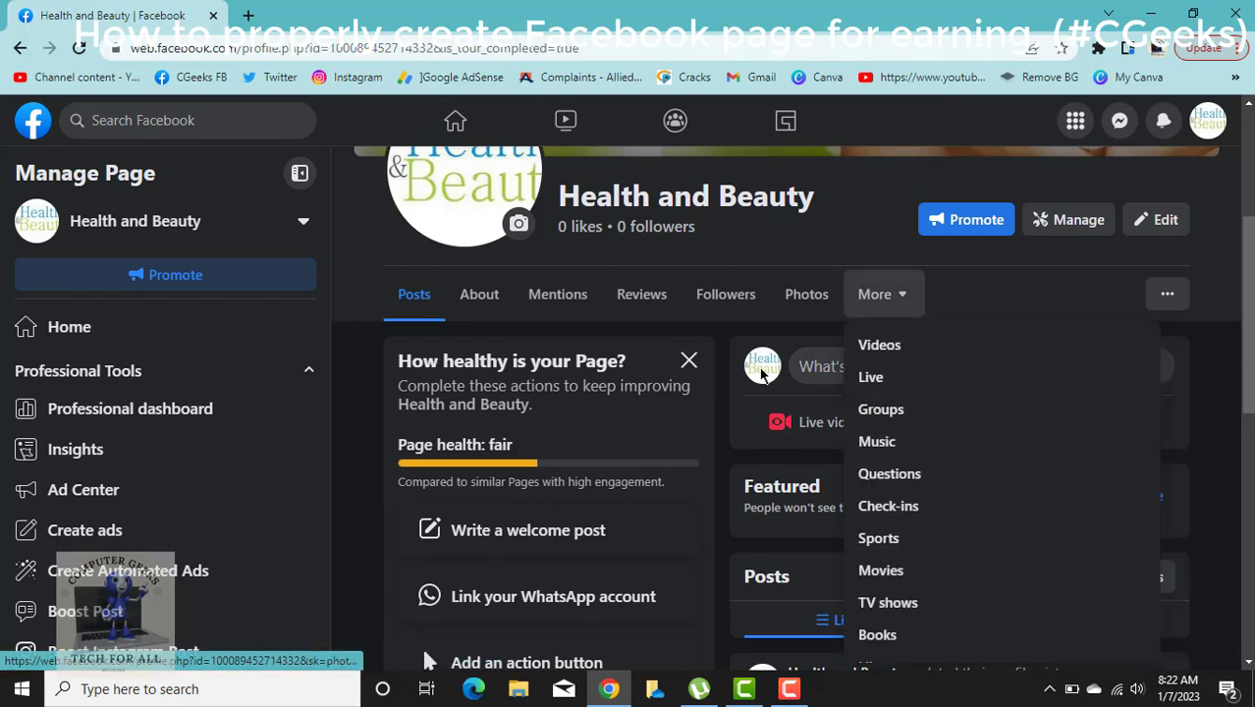
pyautogui.scroll(-2, 580, 521)
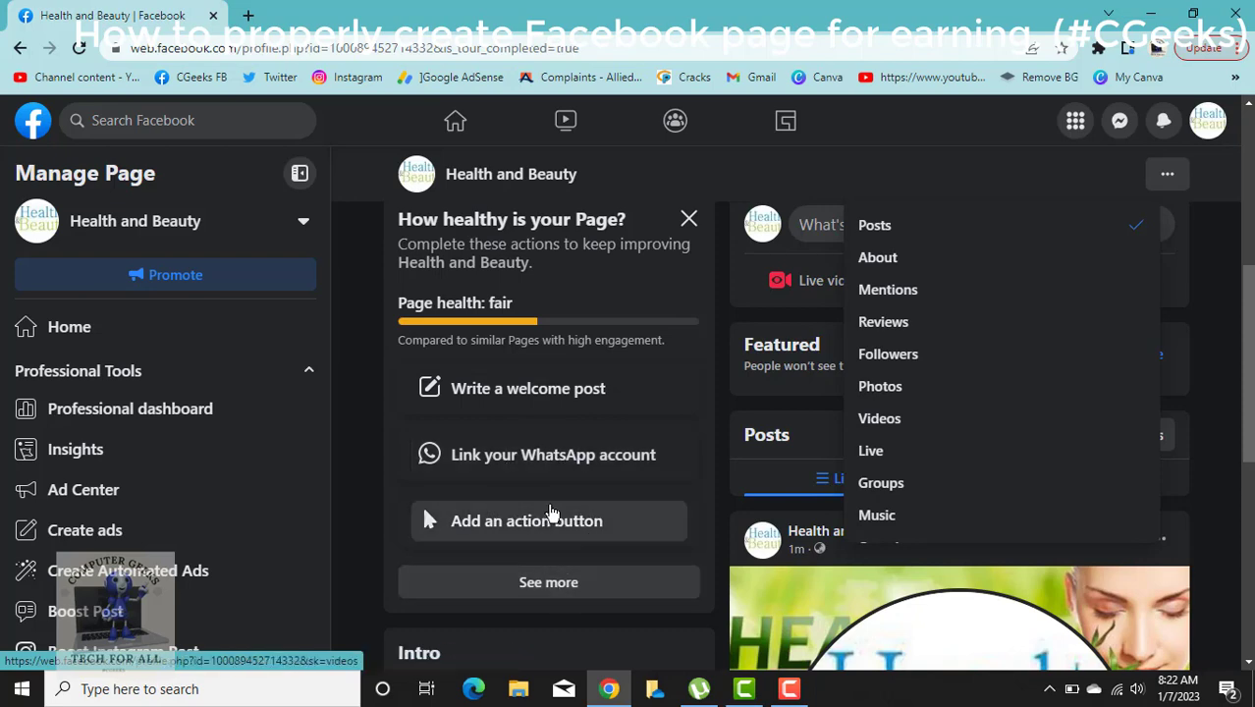
pyautogui.scroll(-1, 584, 594)
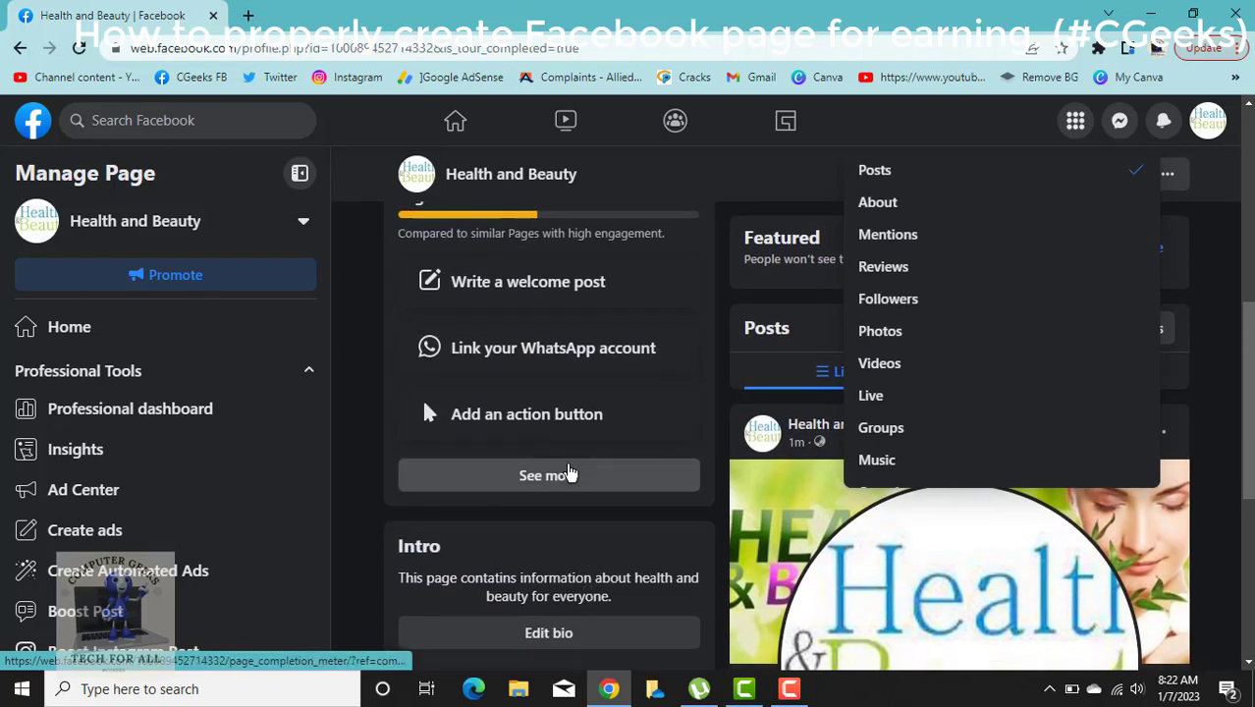
pyautogui.click(568, 484)
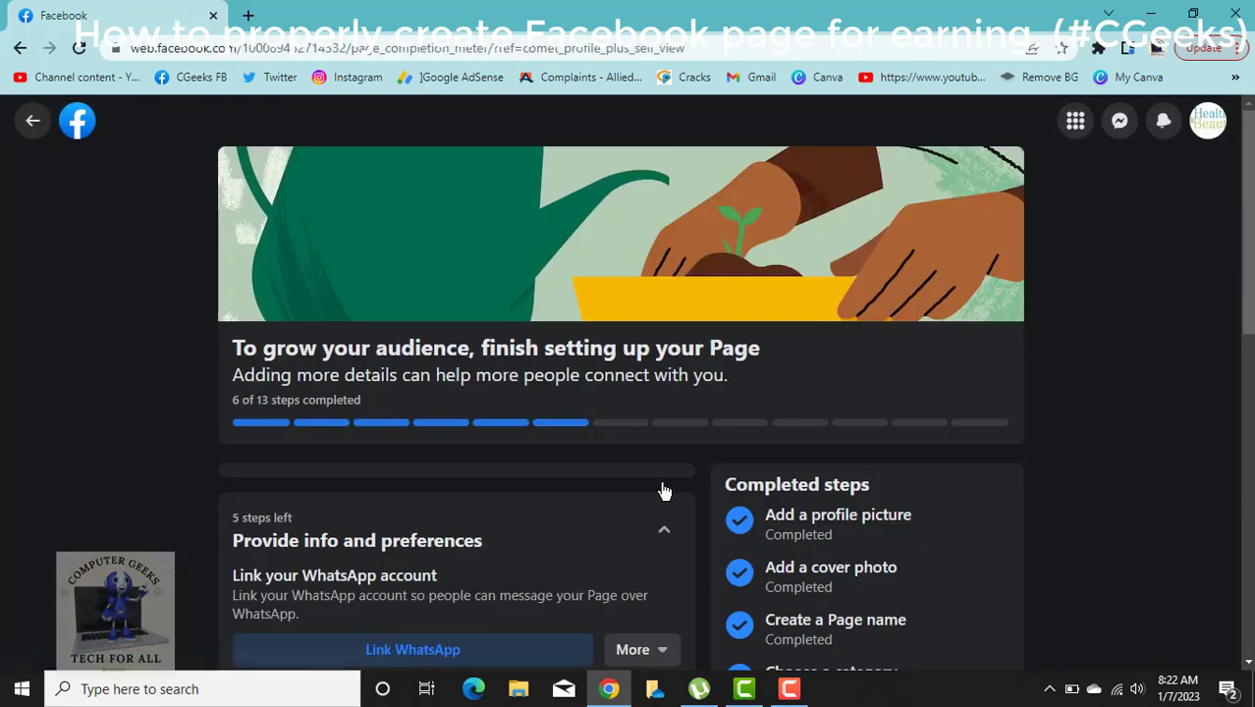
pyautogui.scroll(-5, 743, 384)
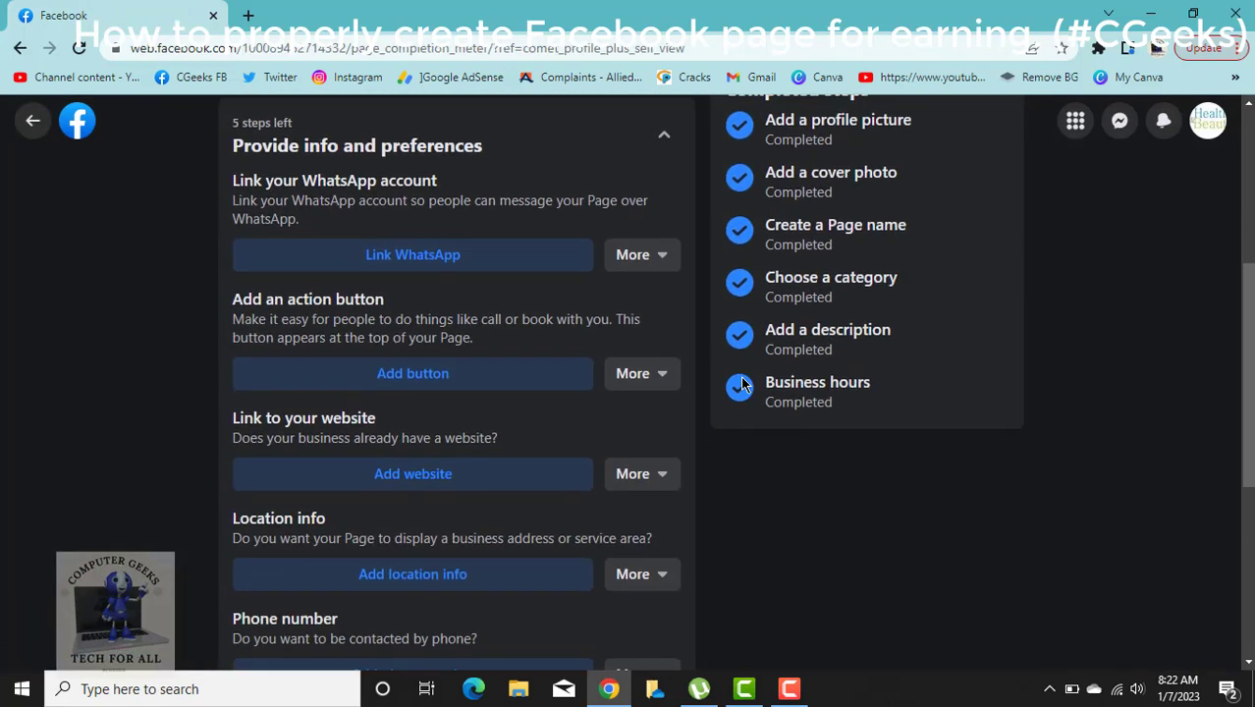
pyautogui.scroll(1, 401, 258)
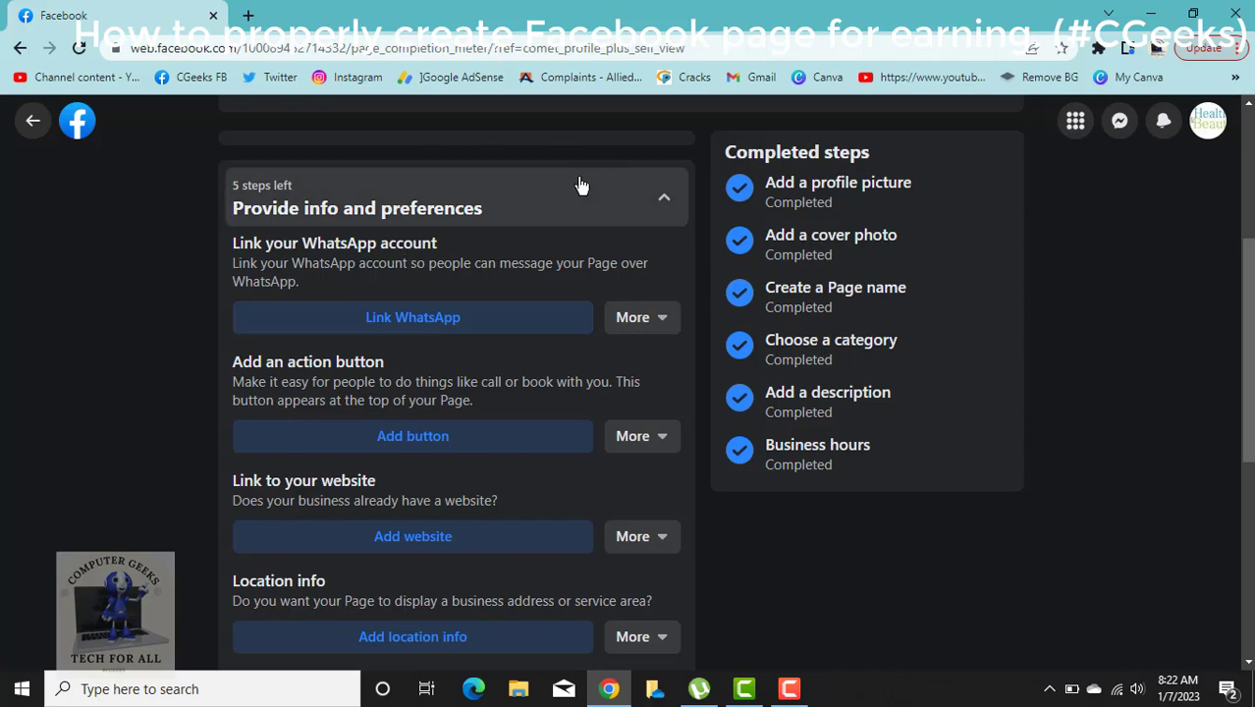
pyautogui.scroll(-5, 515, 429)
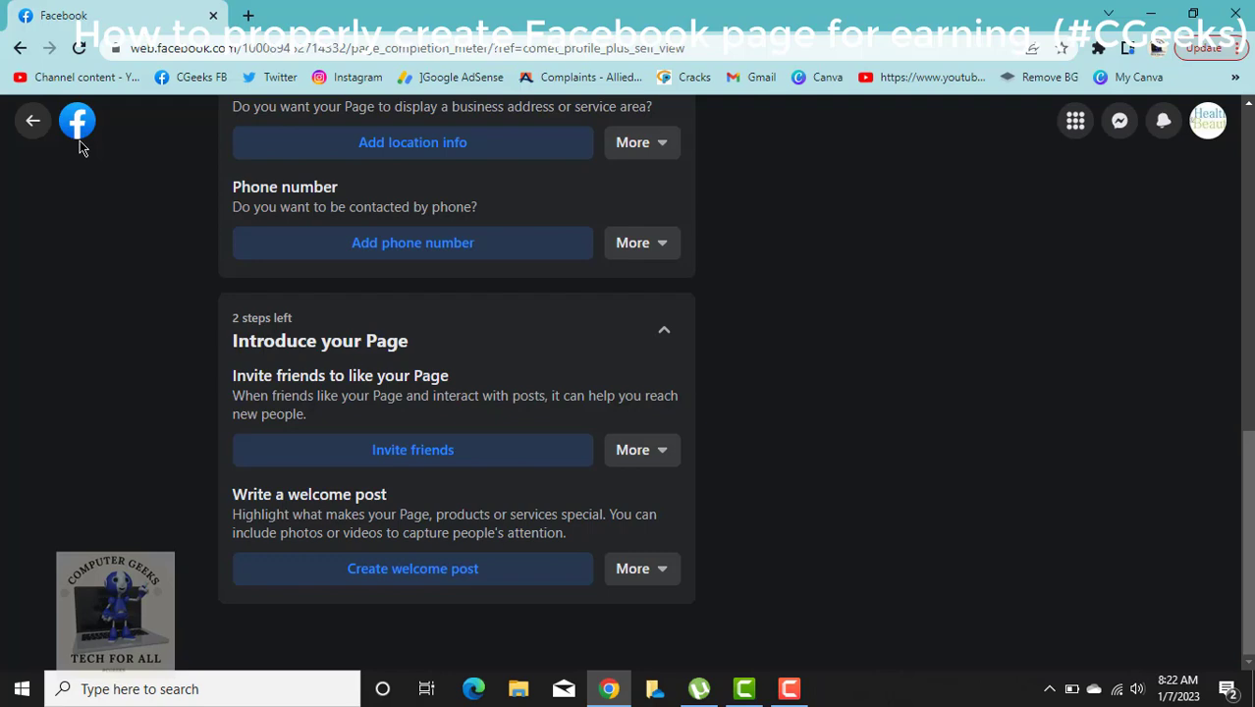
pyautogui.scroll(8, 78, 133)
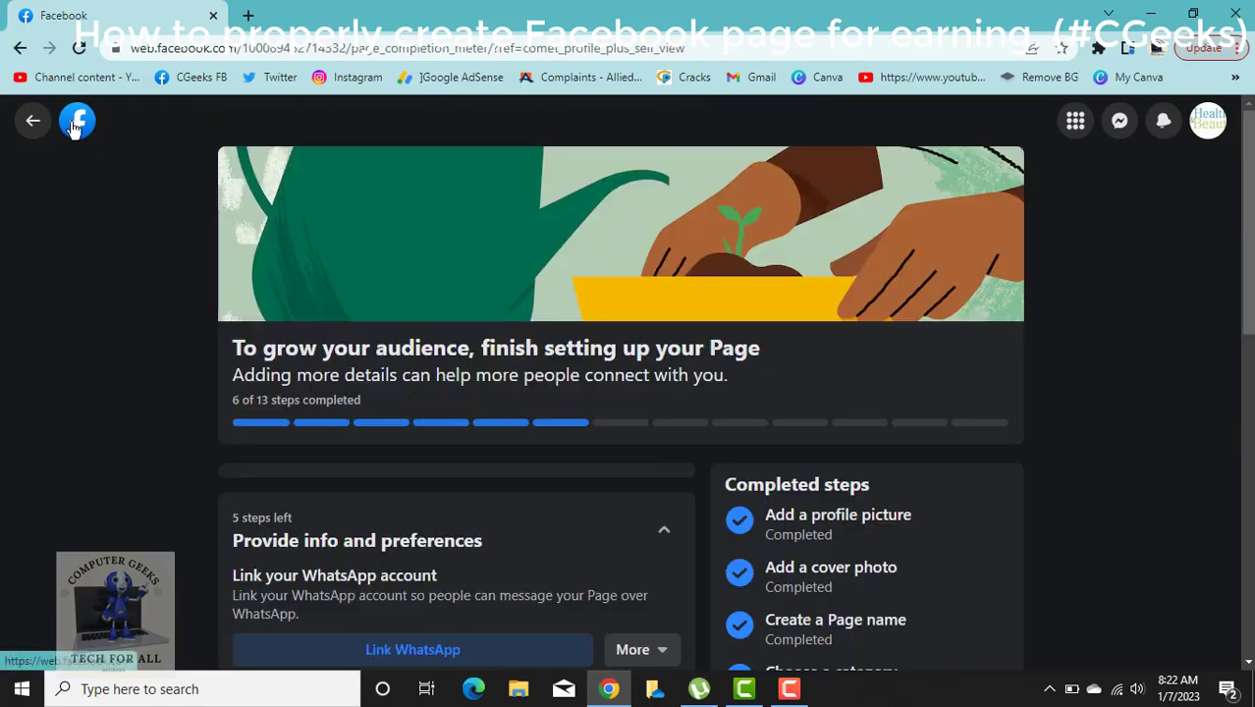
# Go back to the Facebook home feed and minimise Chrome to reveal the Windows desktop.
pyautogui.click(76, 119)
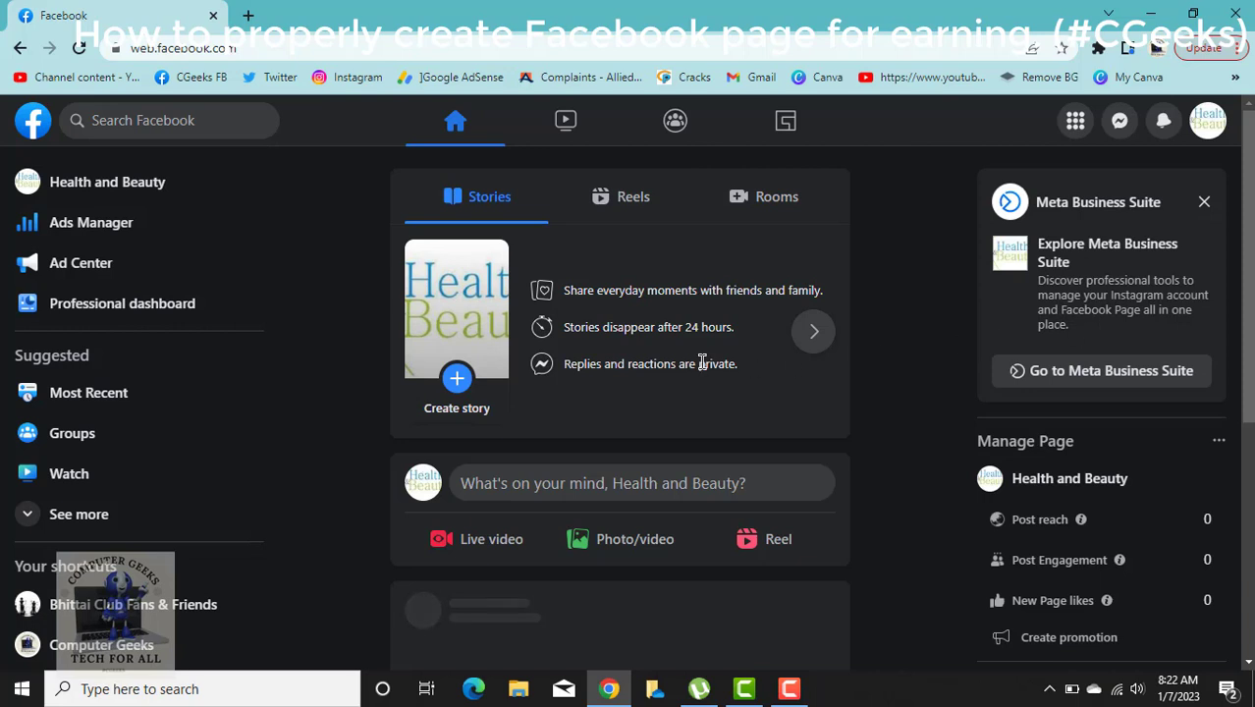
pyautogui.click(623, 485)
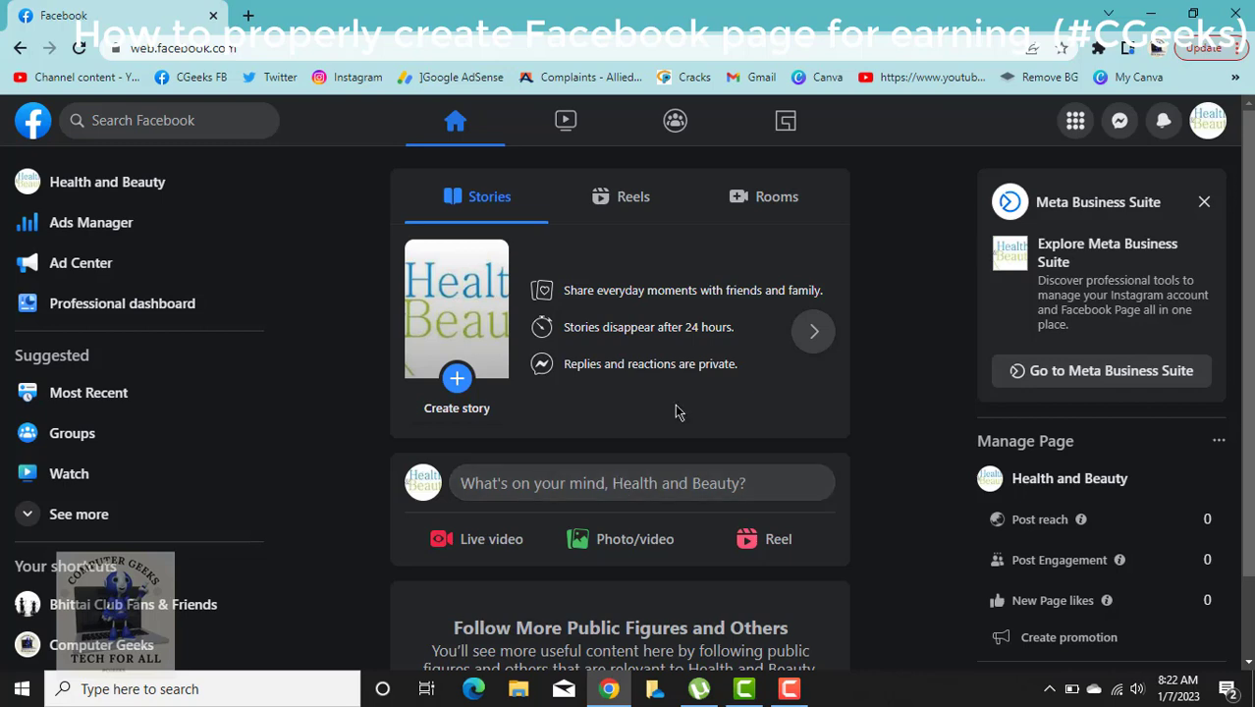
pyautogui.click(1151, 10)
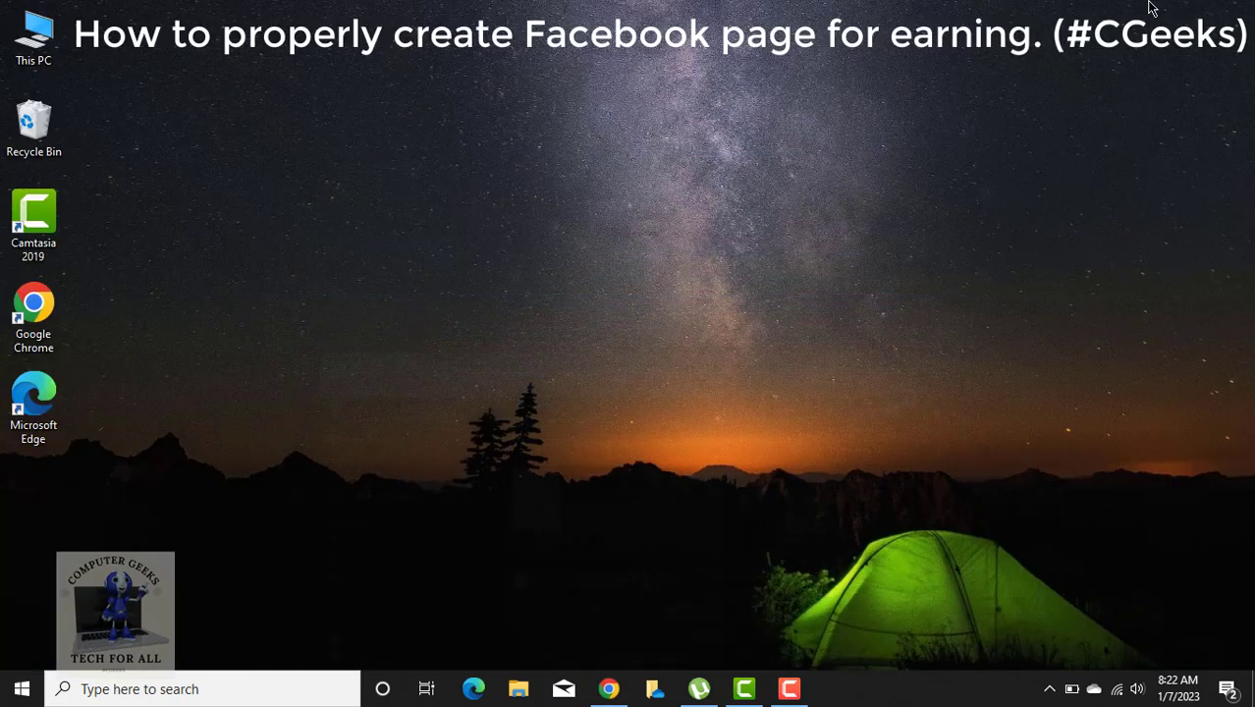